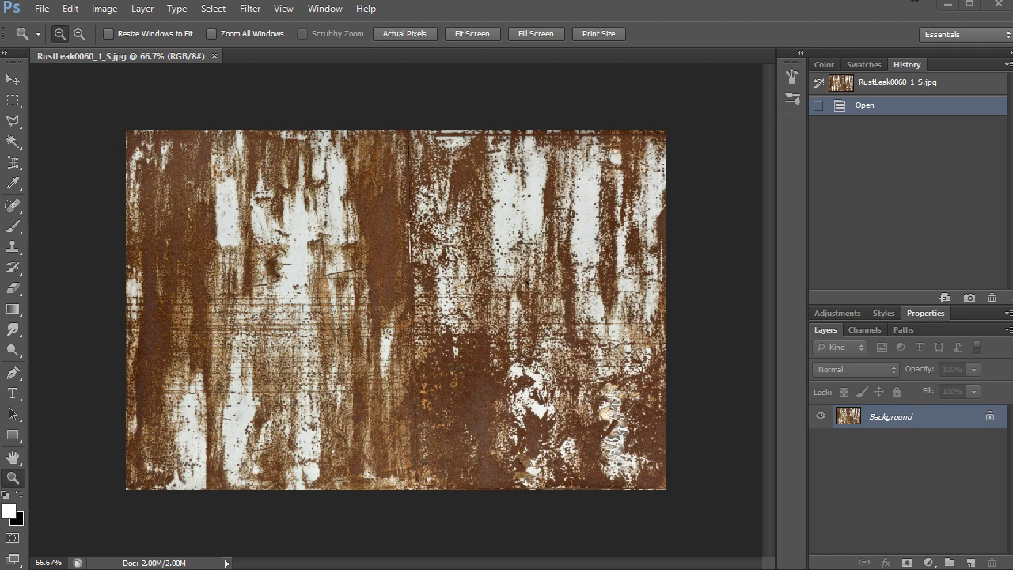
- Crop the rust texture to a square about 682 px wide around its left part with the Perspective Crop tool
key(v)
key(d)
key(q)
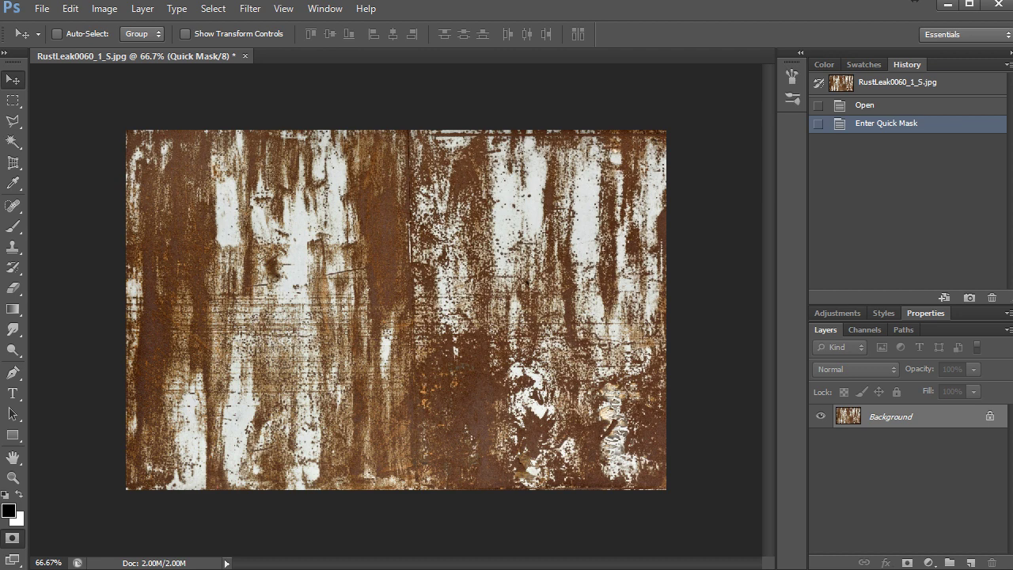
key(c)
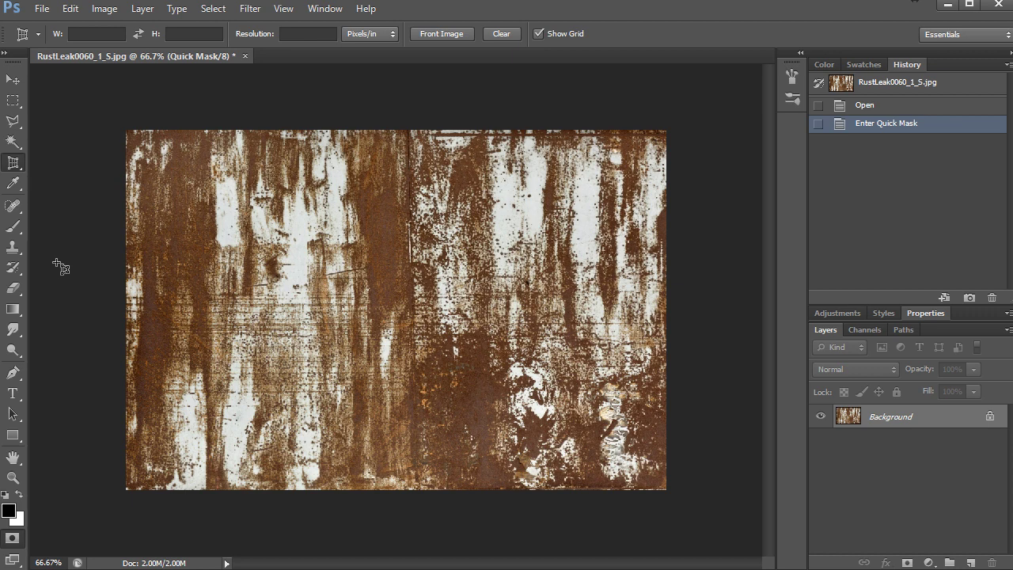
right_click(16, 165)
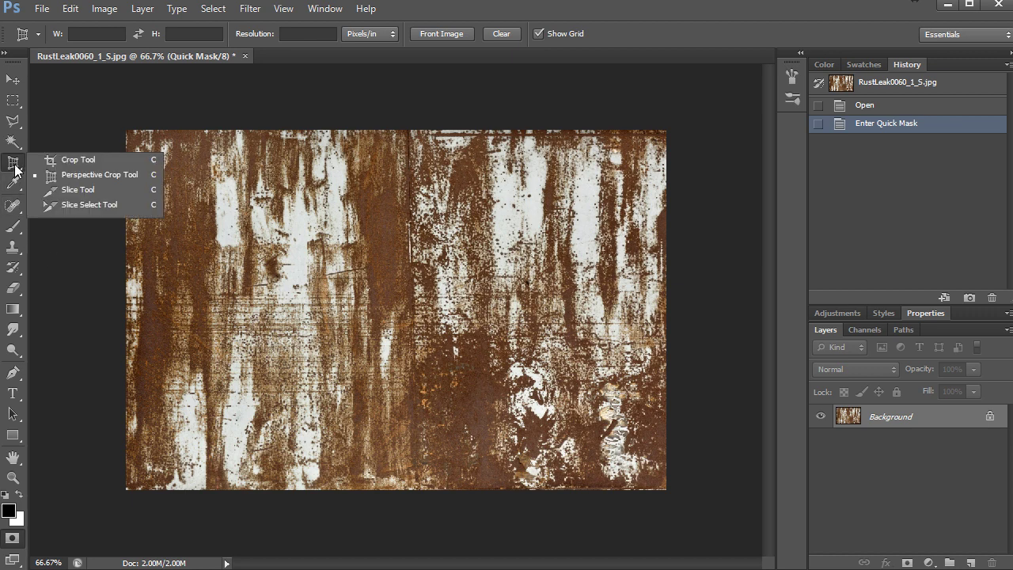
click(89, 178)
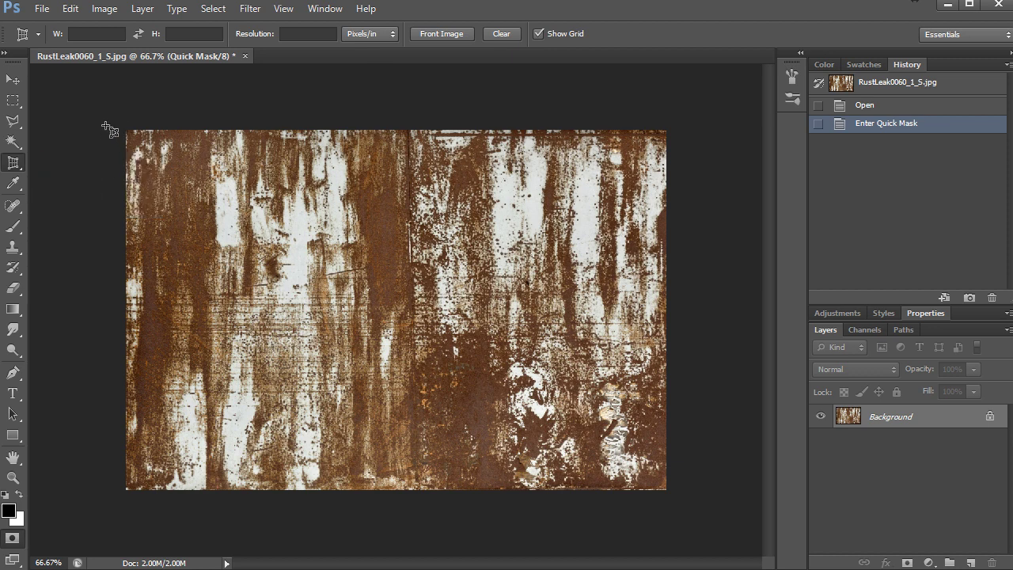
drag(102, 109, 522, 551)
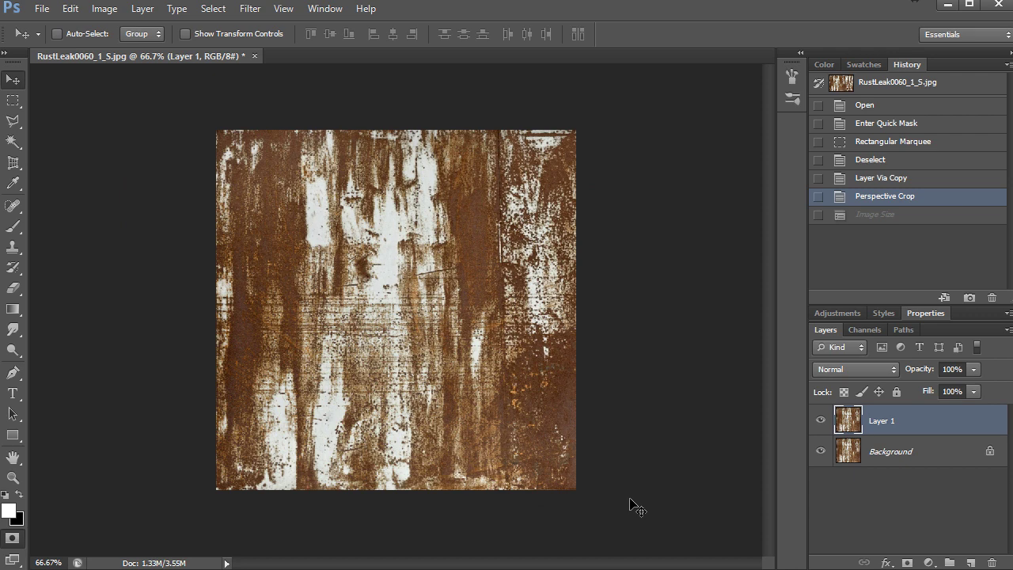
- Resize the cropped image to 512 × 512 pixels with proportions constrained
click(103, 11)
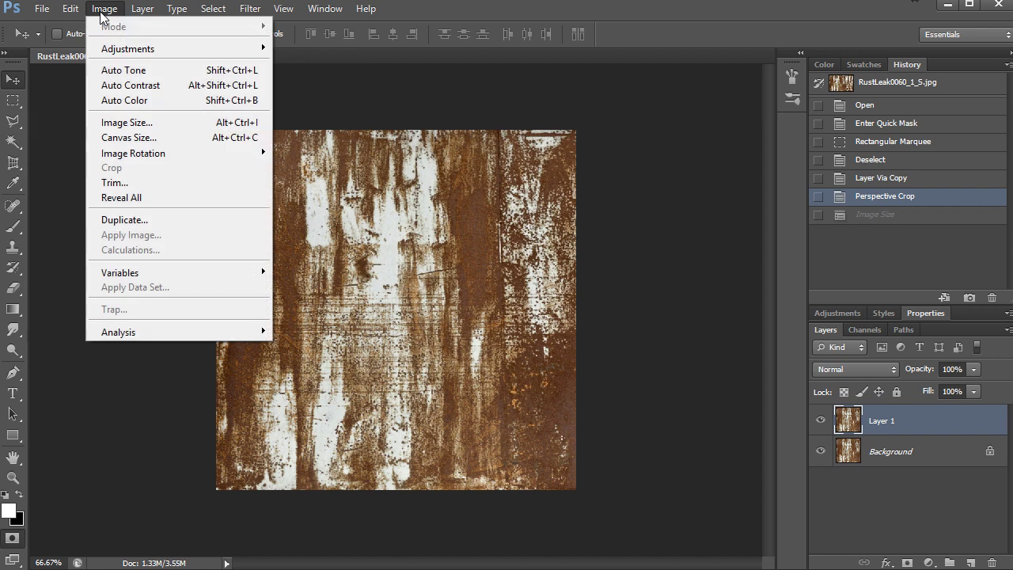
click(145, 124)
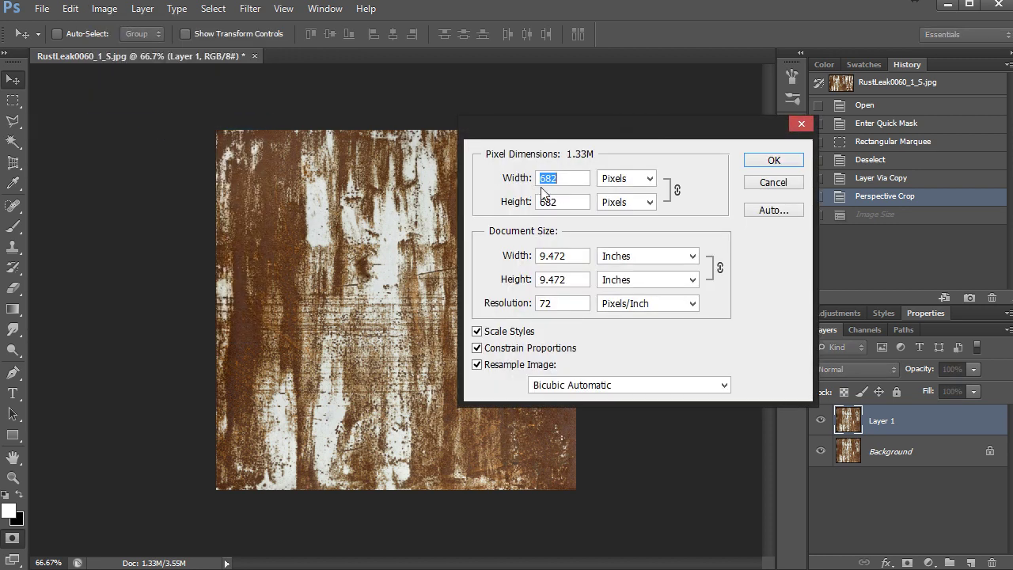
drag(586, 136, 553, 135)
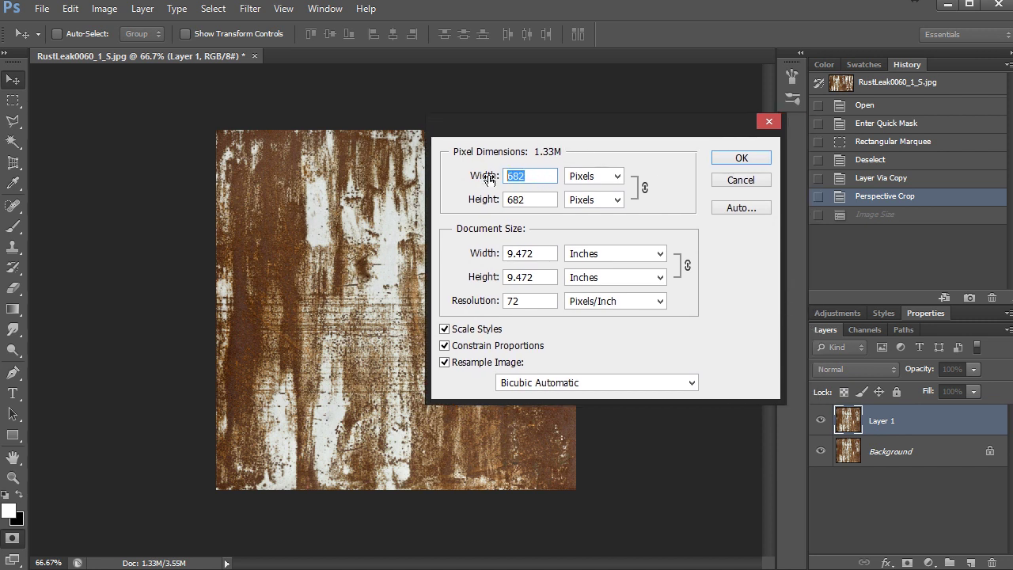
text(512)
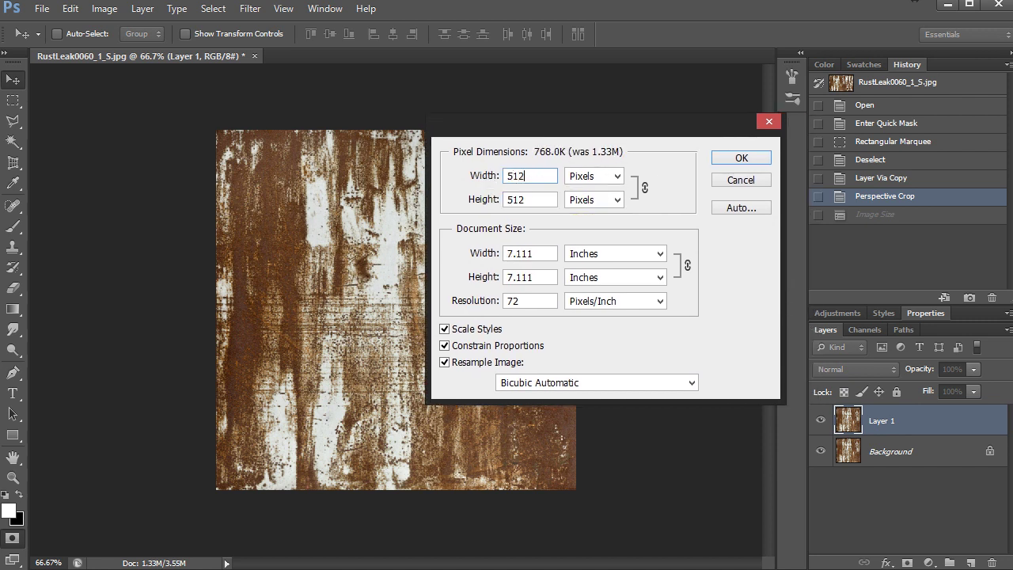
click(444, 362)
click(444, 362)
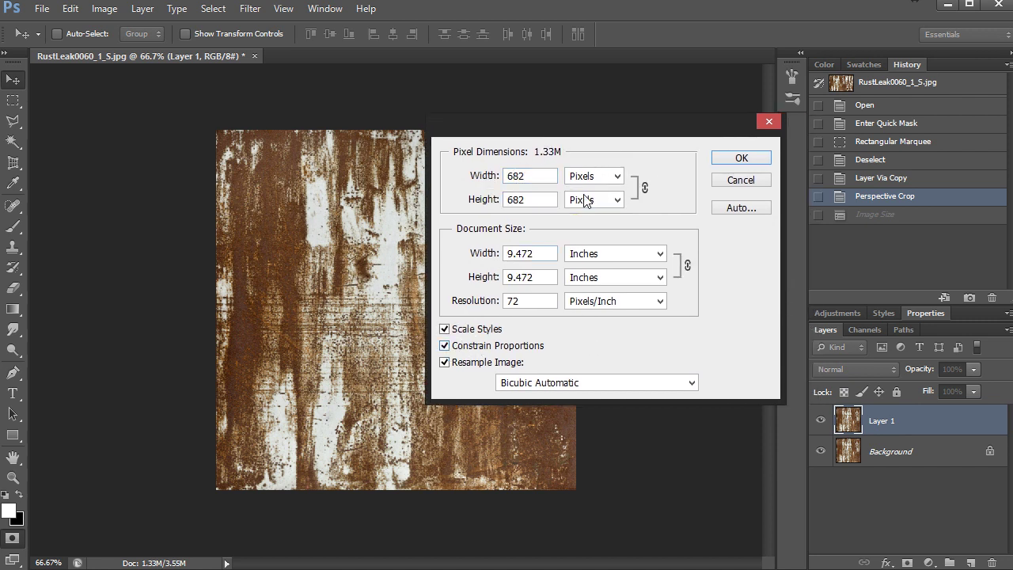
drag(536, 174, 487, 188)
text(512)
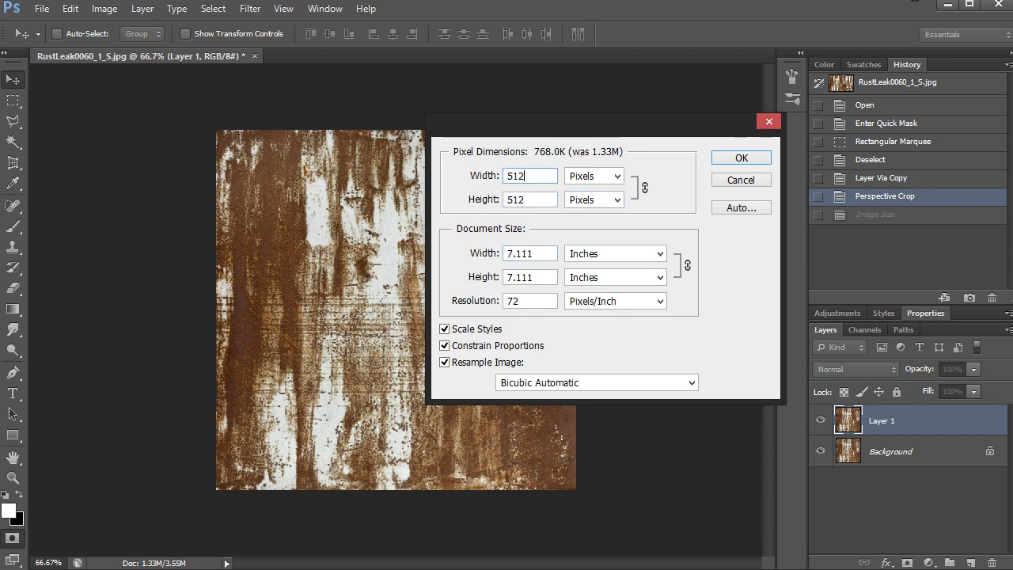
click(741, 157)
- Apply the Offset filter to Layer 1 with 256 pixels horizontal, 256 pixels vertical and Wrap Around for undefined areas
key(z)
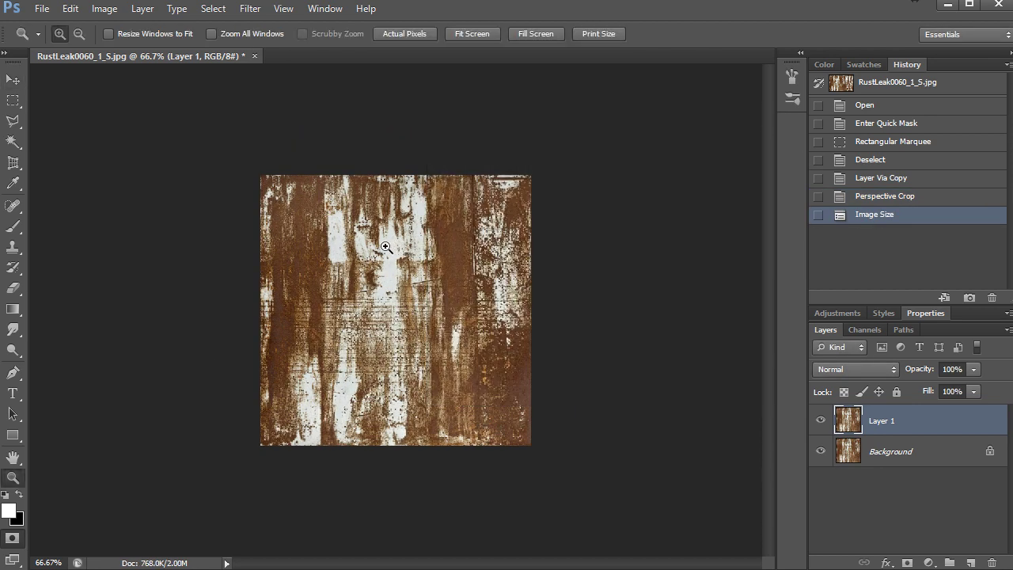
click(388, 244)
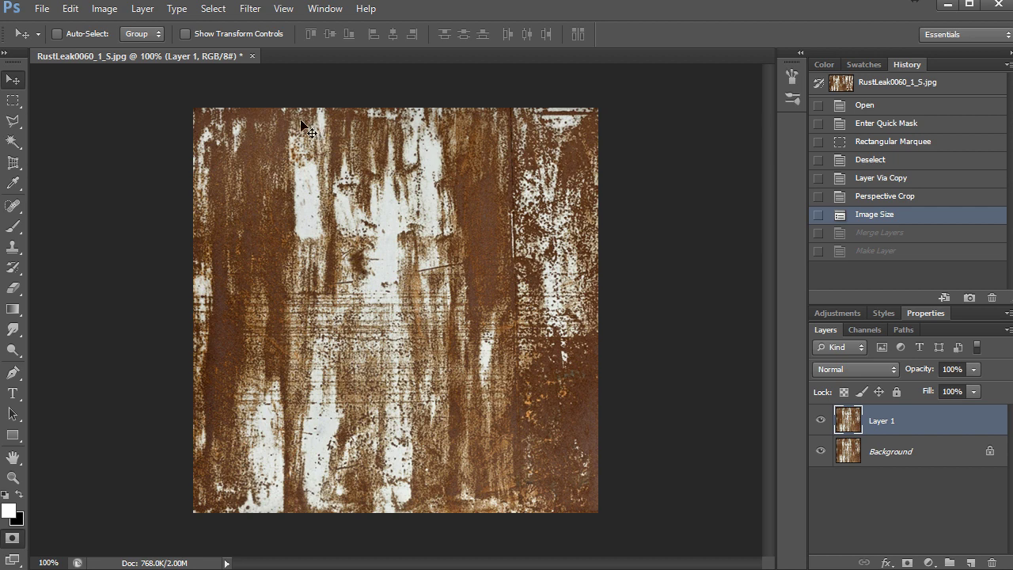
click(248, 10)
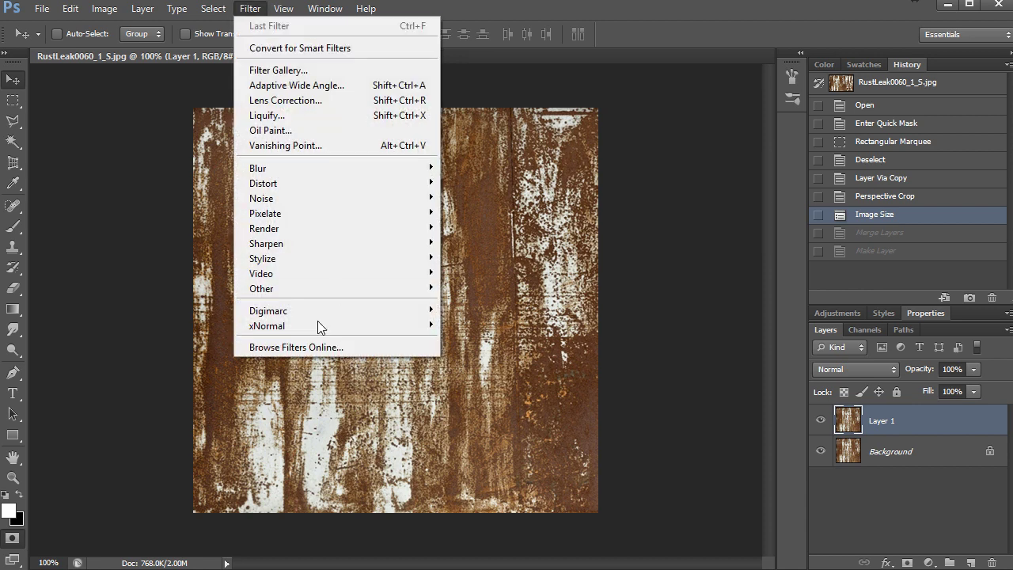
mouse_move(293, 289)
click(462, 347)
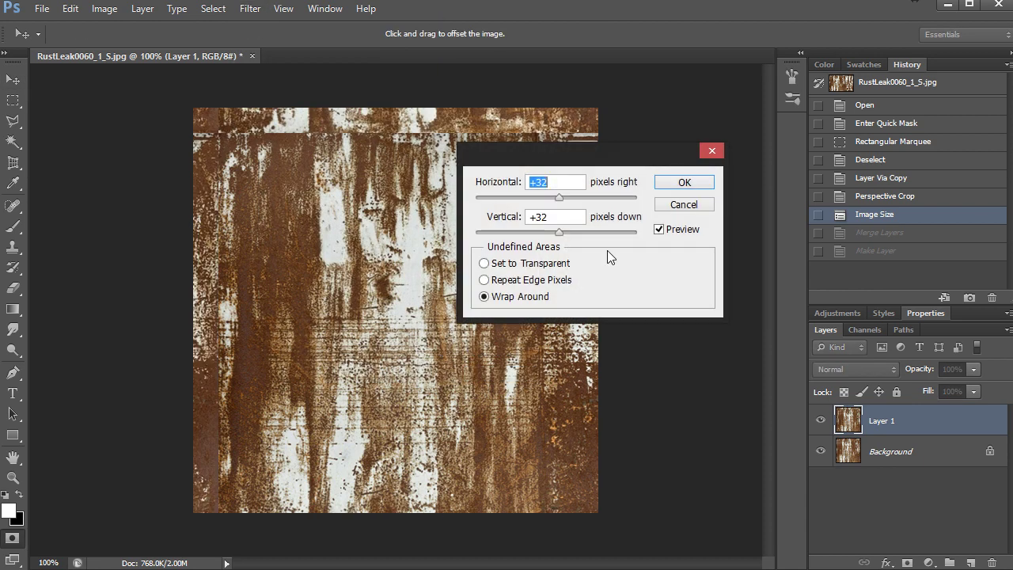
click(558, 216)
click(568, 183)
double_click(575, 185)
double_click(573, 220)
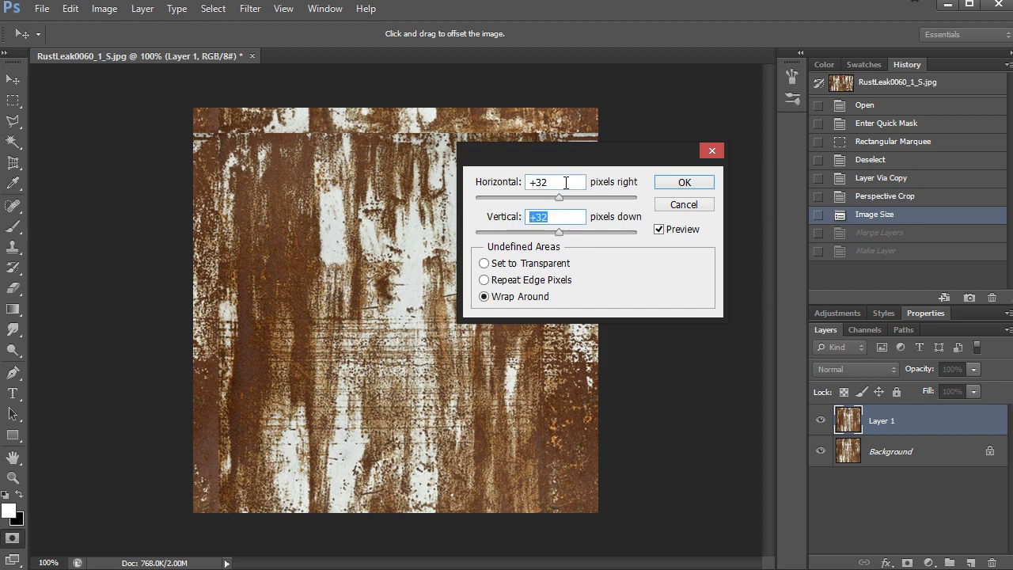
click(515, 184)
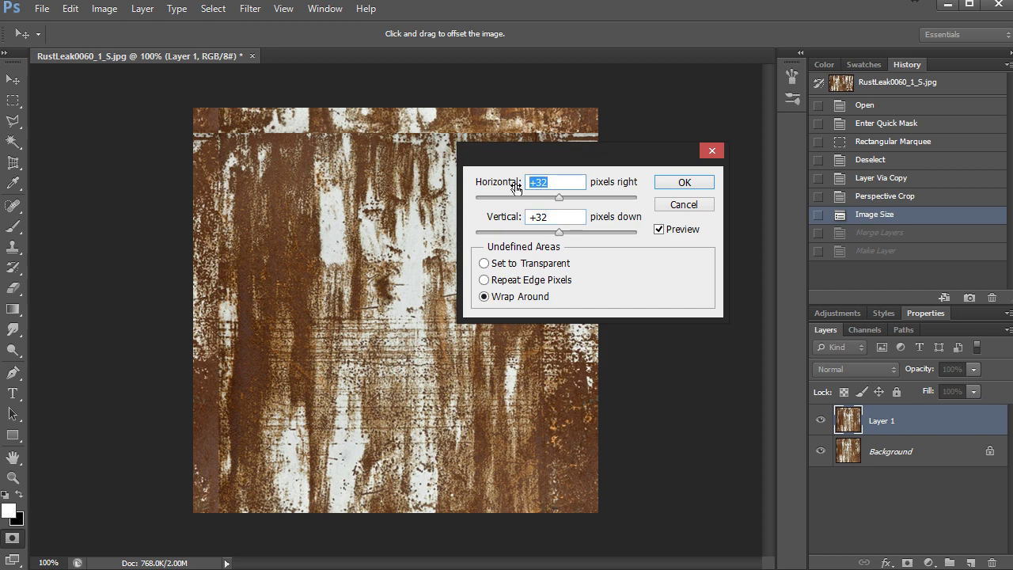
text(256)
key(Tab)
text(256)
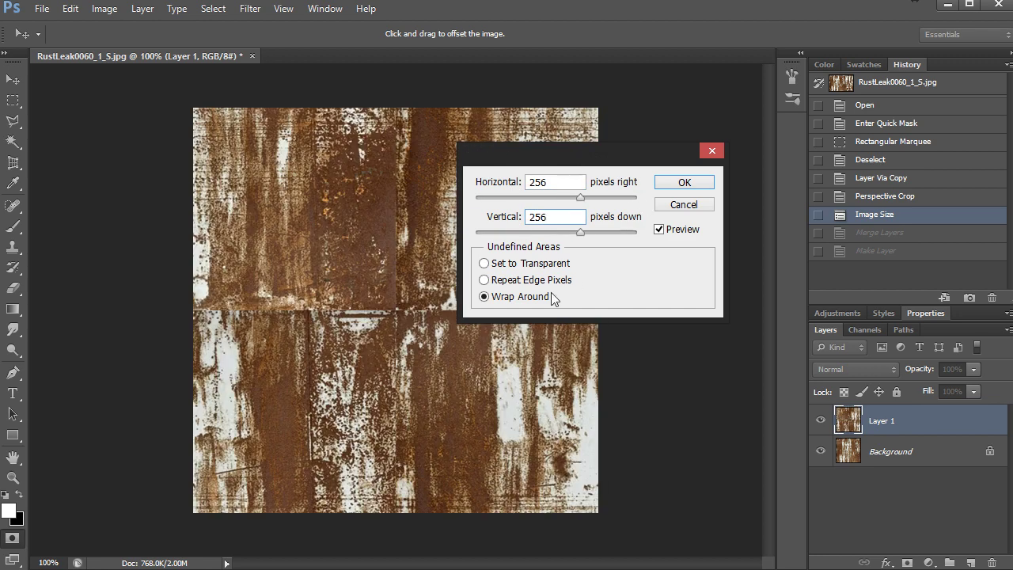
click(685, 183)
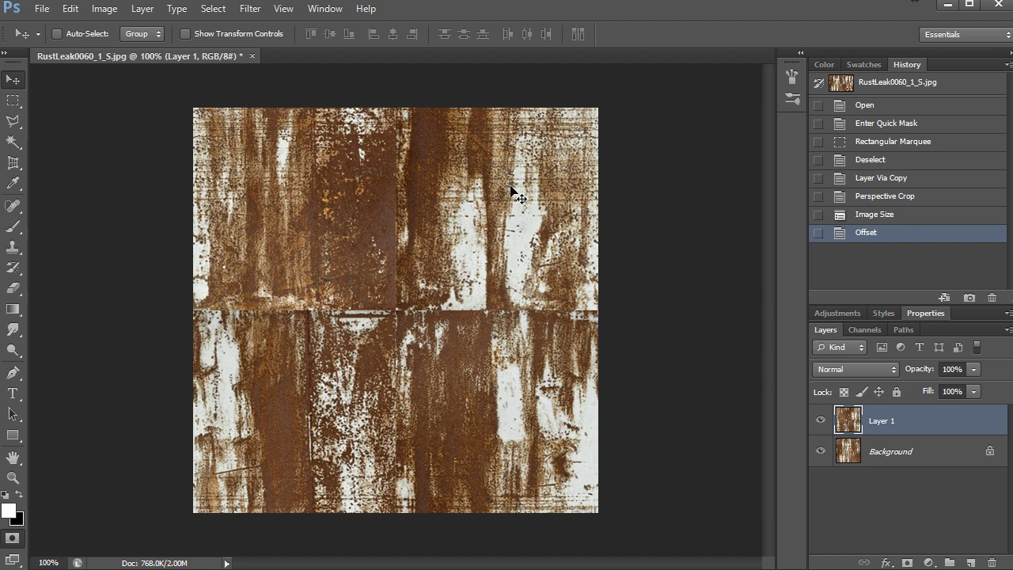
- Duplicate the offset Layer 1, keeping the original layer underneath as a backup
key(d)
key(q)
drag(886, 423, 971, 561)
key(ctrl+j)
key(ctrl+z)
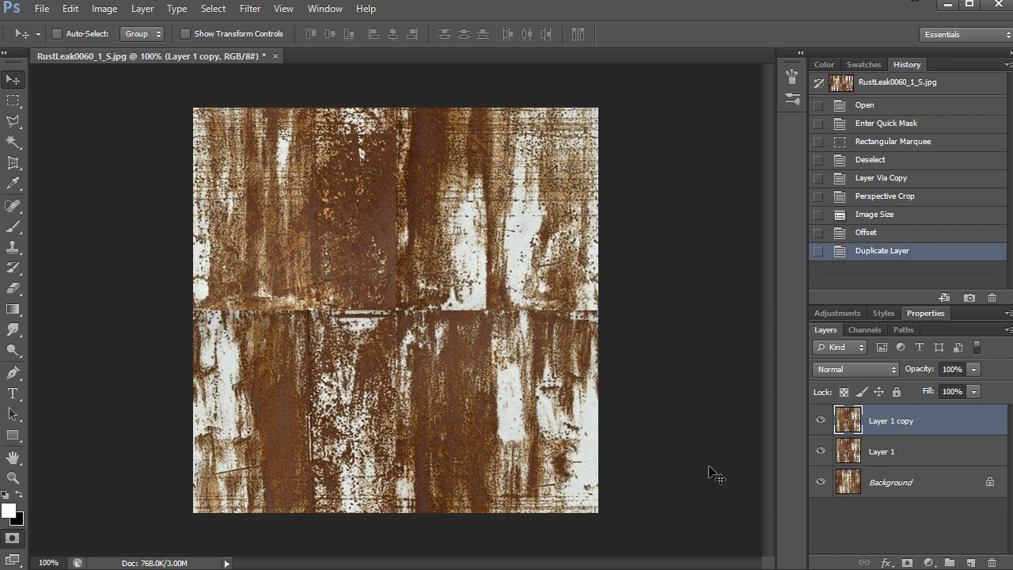
- Hide and show the duplicate layer to compare it with Layer 1, and reselect the duplicate outside Quick Mask mode
click(820, 420)
click(875, 453)
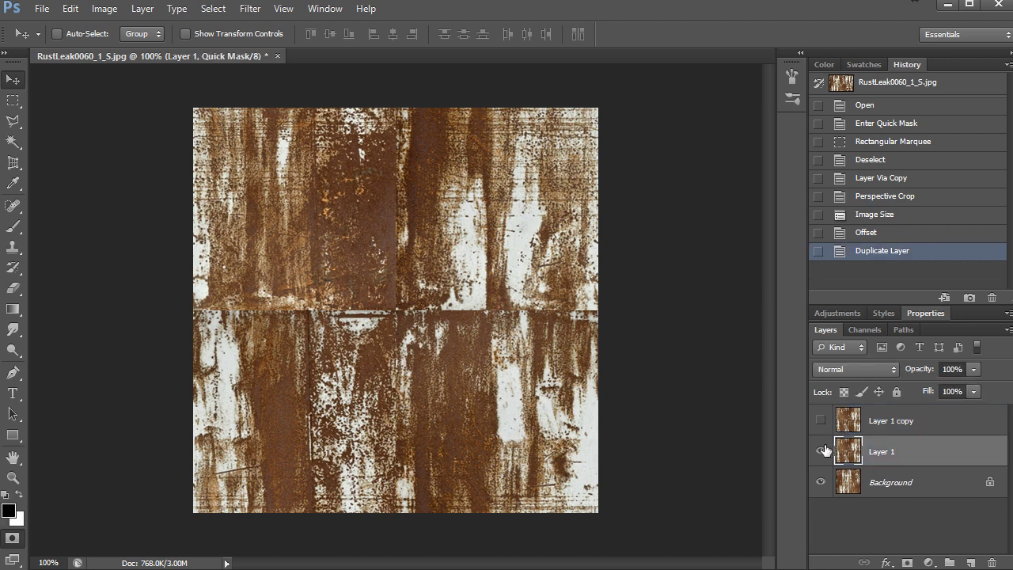
click(821, 420)
click(910, 427)
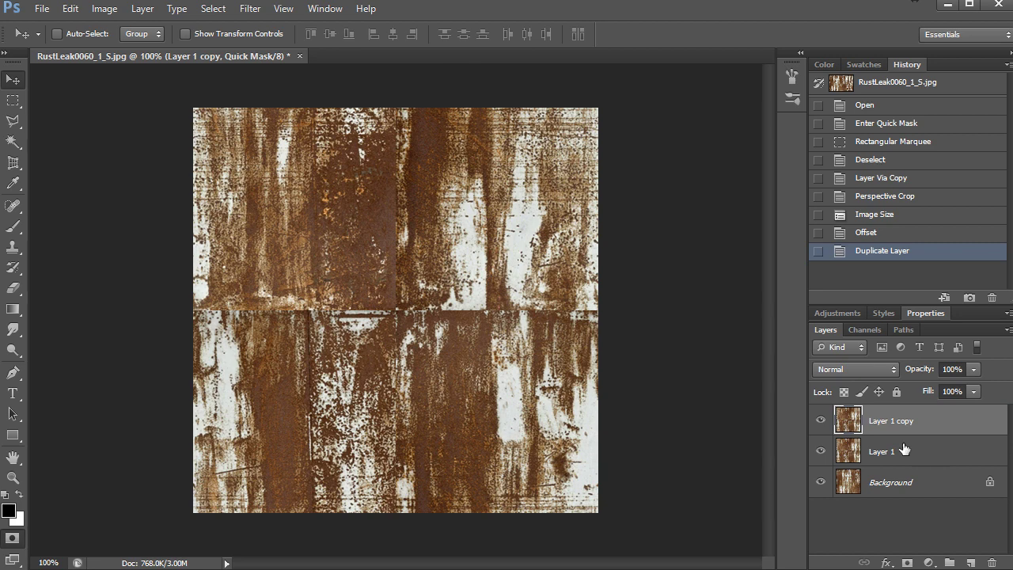
key(q)
key(x)
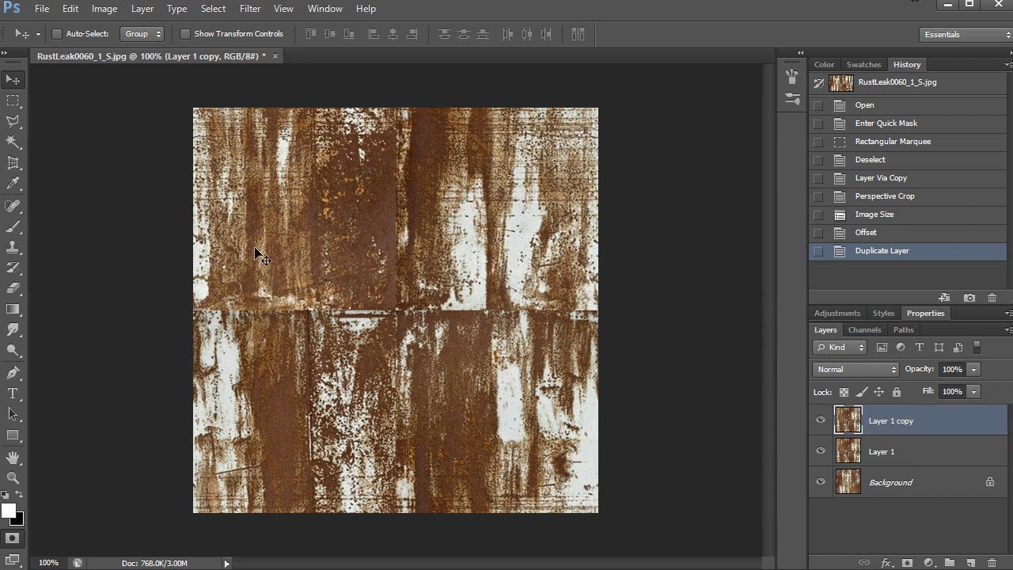
- Activate the Clone Stamp tool and enlarge its brush to 35 px
click(18, 252)
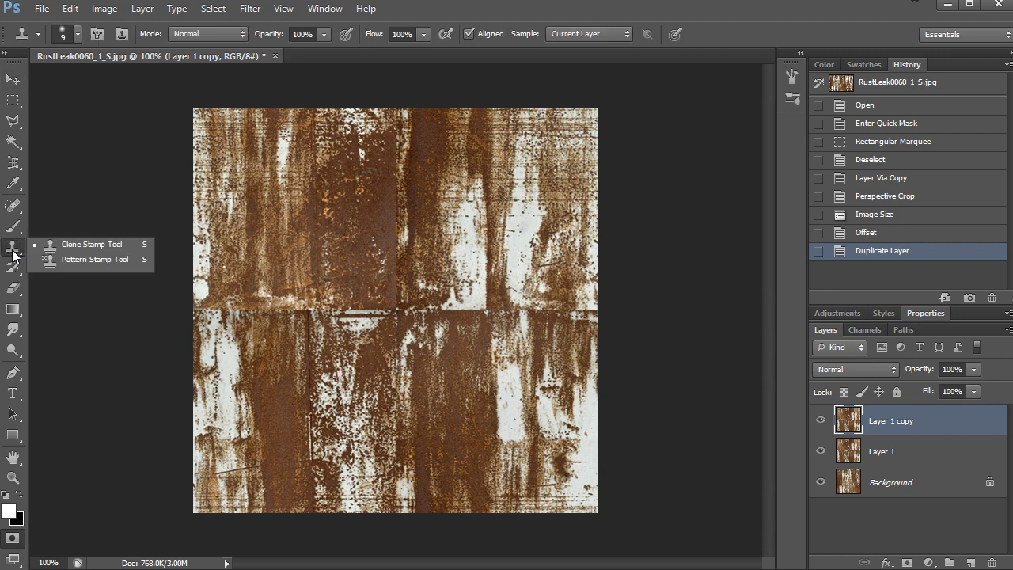
click(87, 250)
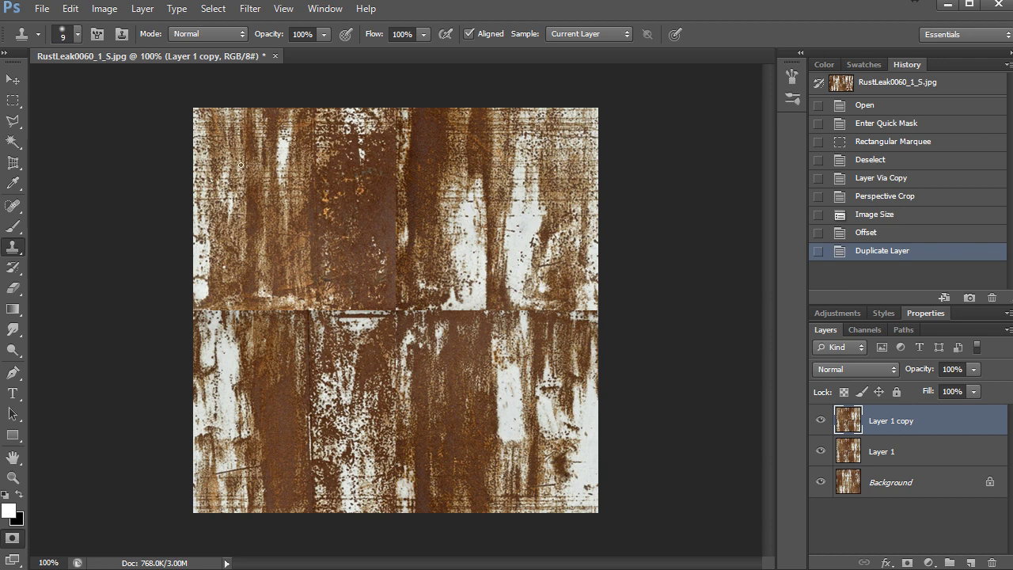
key(alt)
key(bracketright)
key(bracketright)
key(bracketright)
key(bracketright)
key(bracketright)
key(bracketright)
key(alt)
- Try cloning rust sampled from the upper right area over the central seams, and undo the stroke
mouse_move(394, 142)
mouse_down()
mouse_move(398, 288)
mouse_move(386, 214)
mouse_move(419, 297)
mouse_move(528, 314)
mouse_move(499, 307)
mouse_move(432, 217)
mouse_move(473, 292)
mouse_move(446, 297)
mouse_move(406, 195)
mouse_move(433, 246)
mouse_up()
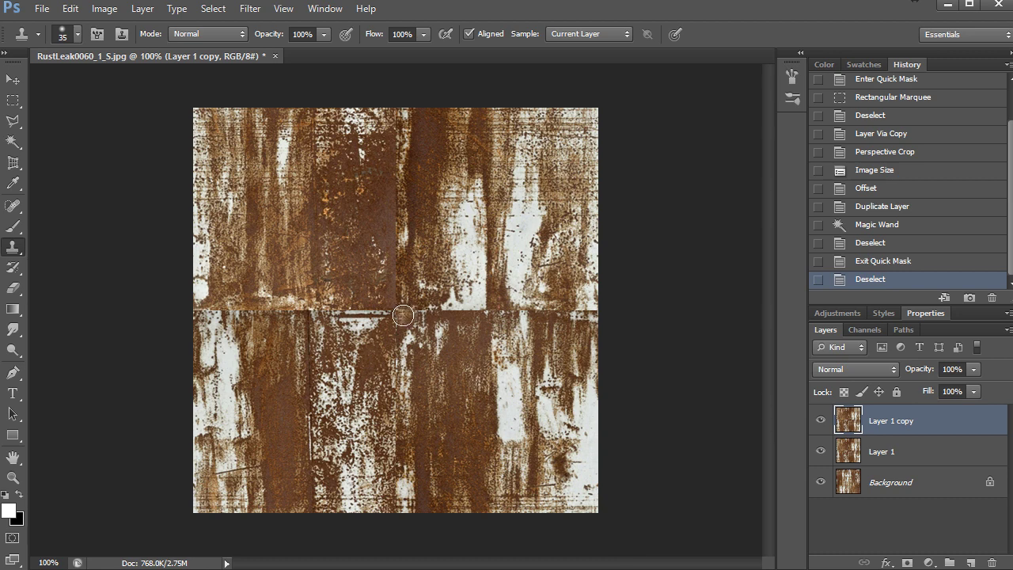
mouse_move(405, 313)
mouse_down()
mouse_move(588, 315)
mouse_move(596, 256)
mouse_move(598, 371)
mouse_move(600, 251)
mouse_move(599, 413)
mouse_move(597, 295)
mouse_move(605, 379)
mouse_move(572, 314)
mouse_move(557, 325)
mouse_move(582, 350)
mouse_move(542, 310)
mouse_move(583, 290)
mouse_move(537, 313)
mouse_up()
mouse_move(537, 313)
mouse_down()
mouse_move(557, 279)
mouse_move(522, 313)
mouse_up()
key(ctrl+z)
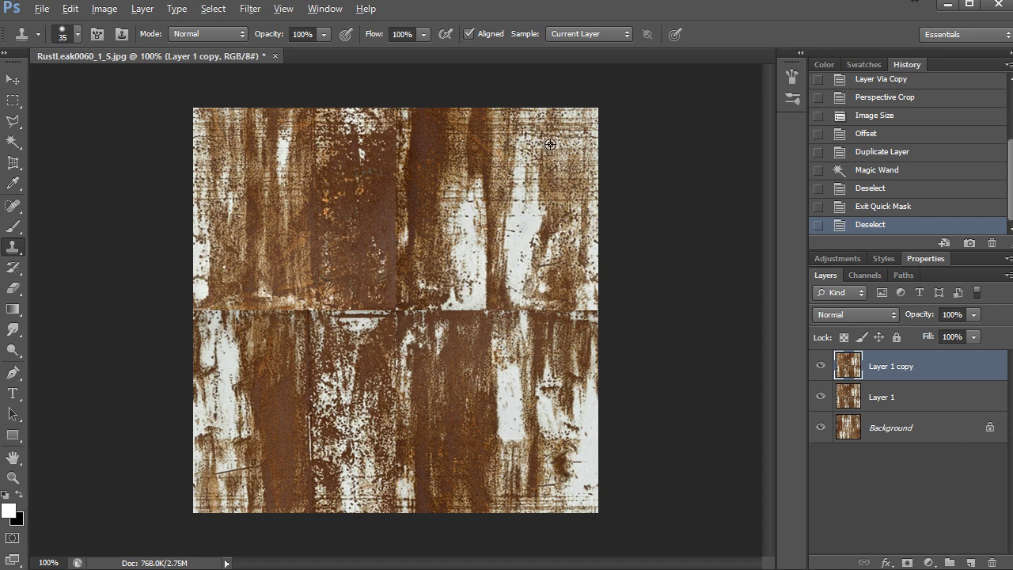
alt+click(550, 144)
mouse_move(408, 246)
mouse_down()
mouse_move(402, 326)
mouse_move(279, 297)
mouse_move(357, 296)
mouse_move(337, 308)
mouse_move(327, 275)
mouse_move(343, 284)
mouse_move(314, 288)
mouse_move(321, 301)
mouse_move(348, 281)
mouse_move(346, 297)
mouse_move(329, 281)
mouse_move(348, 286)
mouse_move(325, 283)
mouse_move(359, 272)
mouse_move(333, 277)
mouse_move(377, 249)
mouse_move(393, 275)
mouse_move(316, 377)
mouse_move(325, 395)
mouse_move(363, 384)
mouse_move(344, 309)
mouse_up()
key(ctrl+alt+z)
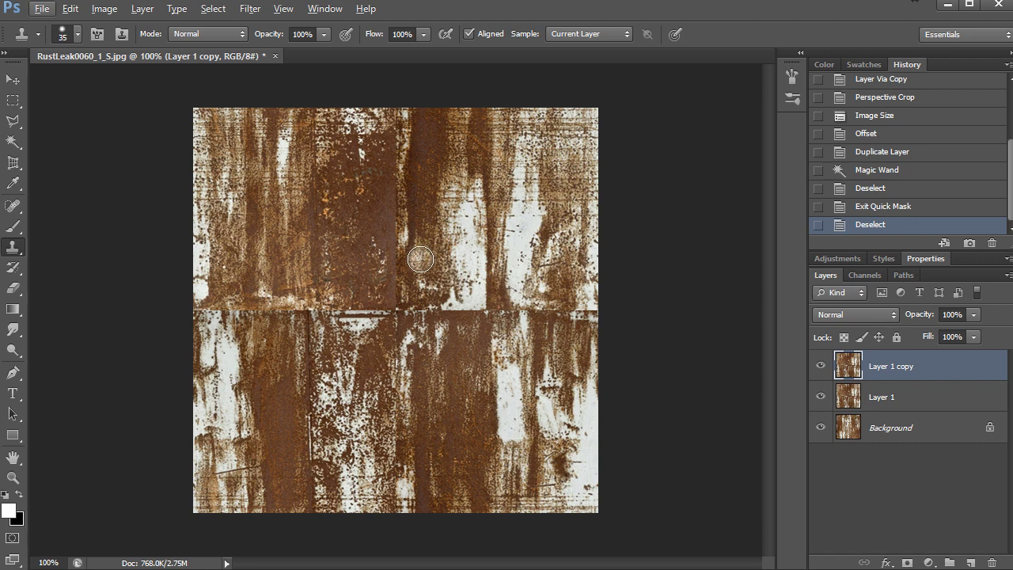
- Try cloning rust over the horizontal seam left of the centre, inspect the hard stroke edges up close, and undo it
alt+click(540, 171)
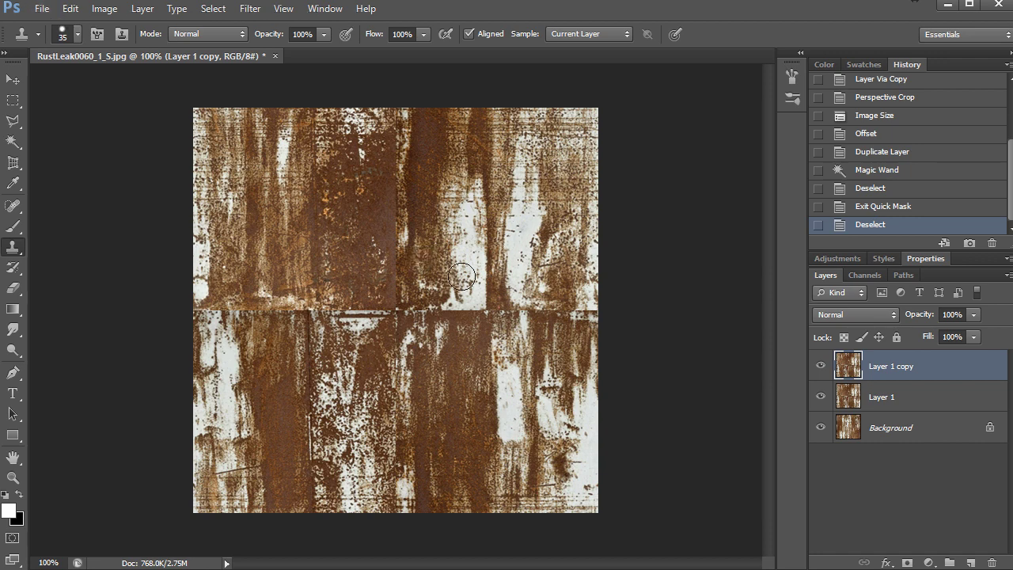
mouse_move(418, 315)
mouse_down()
mouse_move(403, 369)
mouse_move(399, 313)
mouse_move(344, 322)
mouse_move(322, 306)
mouse_move(336, 333)
mouse_move(295, 300)
mouse_move(322, 310)
mouse_move(288, 298)
mouse_move(311, 315)
mouse_move(282, 303)
mouse_up()
key(z)
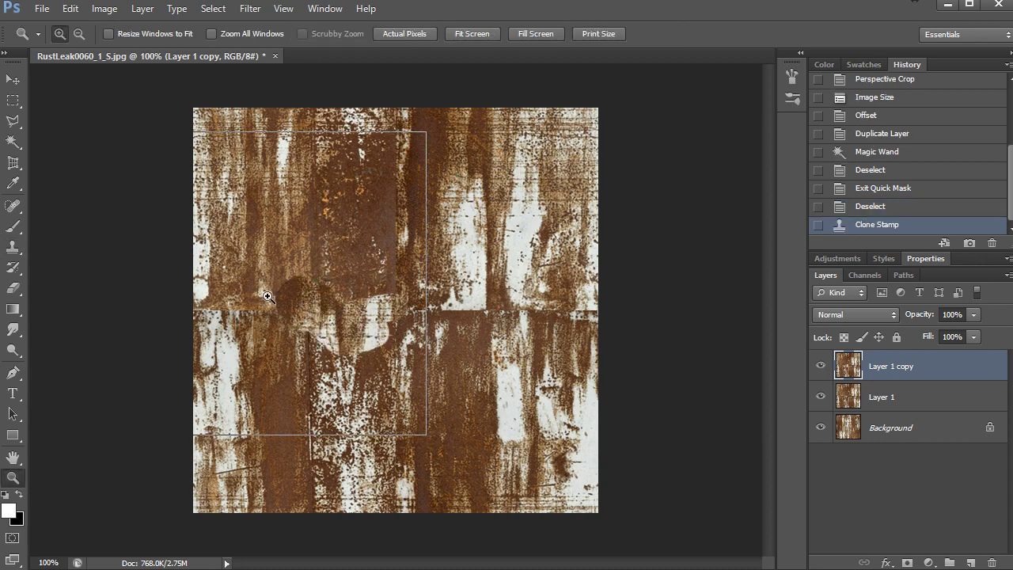
click(267, 294)
click(289, 293)
alt+click(379, 292)
alt+click(414, 294)
key(ctrl+z)
- Soften the Clone Stamp brush, test it over the horizontal seam left of the centre, inspect the edges, and undo the stroke
key(s)
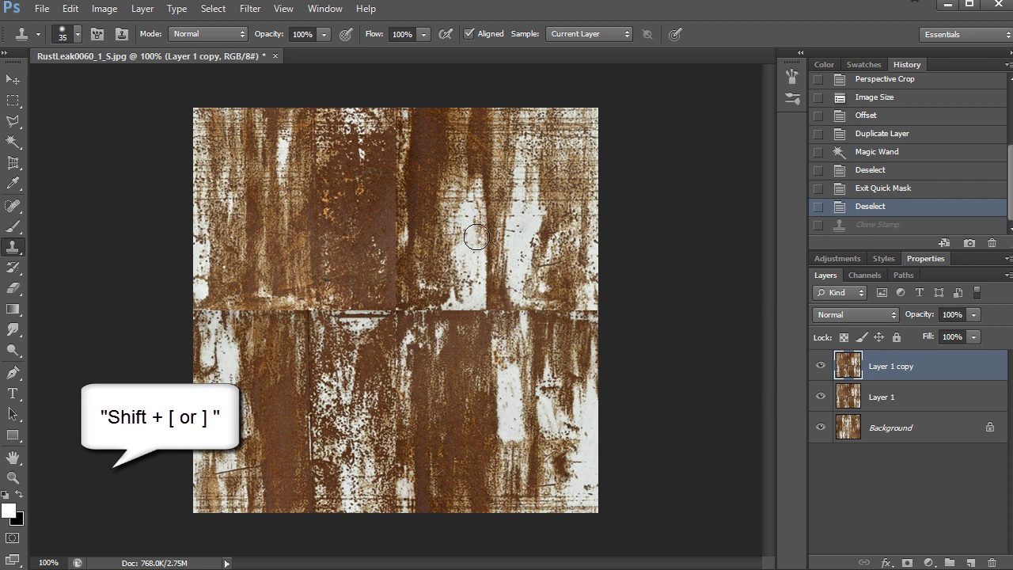
key(shift+[)
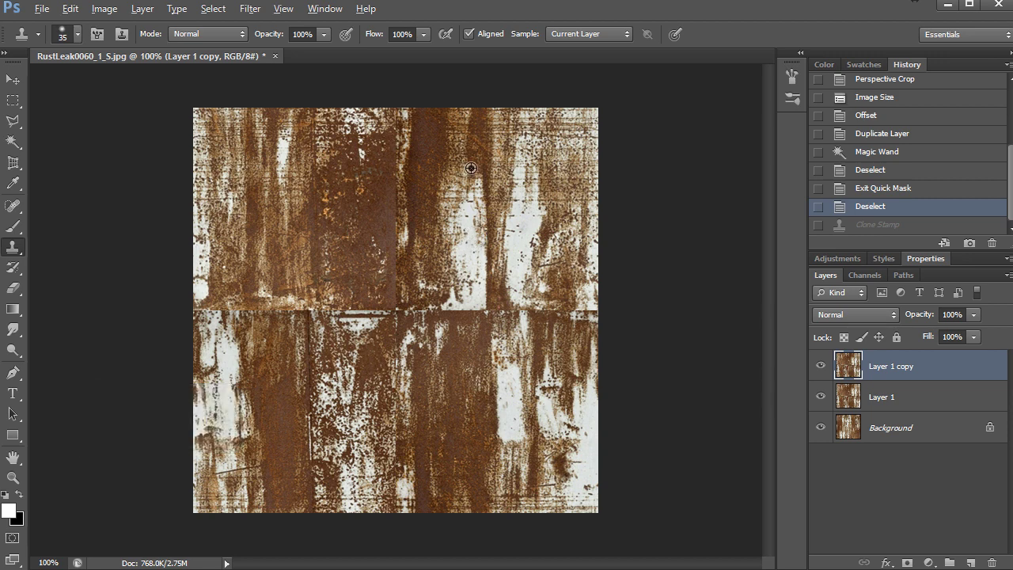
mouse_move(411, 322)
mouse_down()
mouse_move(366, 311)
mouse_move(306, 325)
mouse_move(271, 300)
mouse_move(286, 343)
mouse_move(269, 331)
mouse_move(281, 299)
mouse_up()
key(z)
click(281, 299)
click(317, 322)
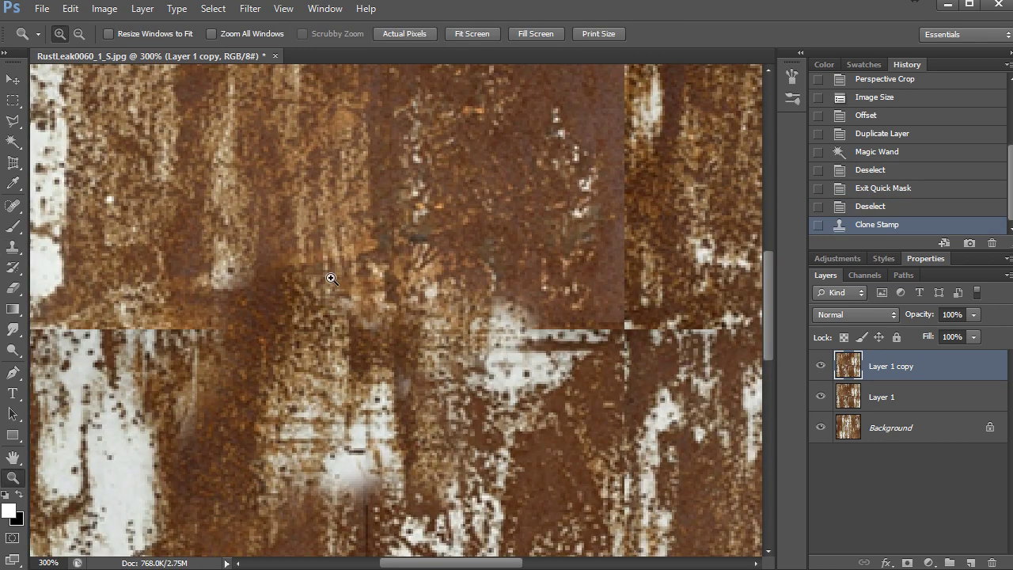
alt+click(405, 331)
alt+click(405, 331)
key(s)
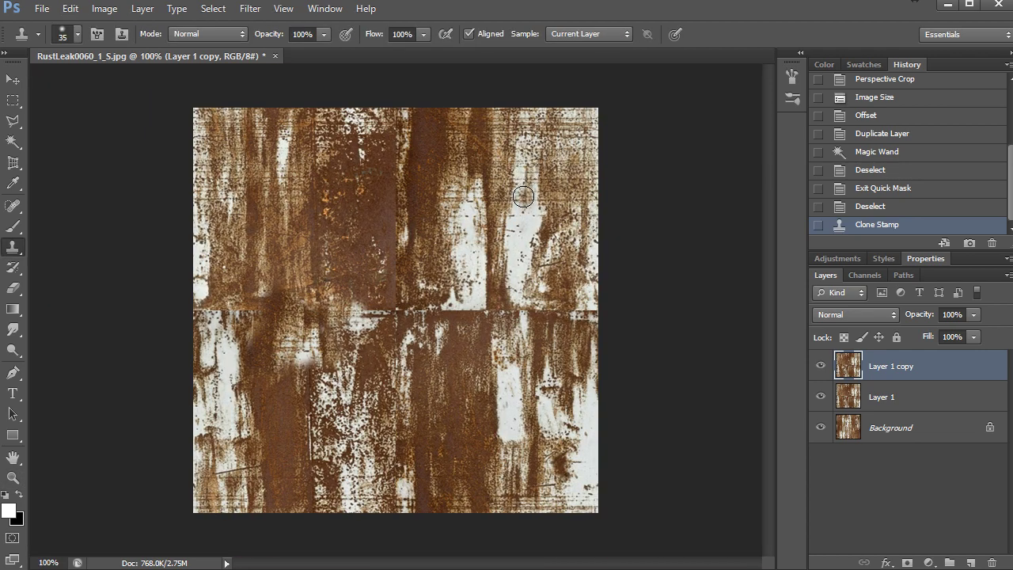
key(ctrl+z)
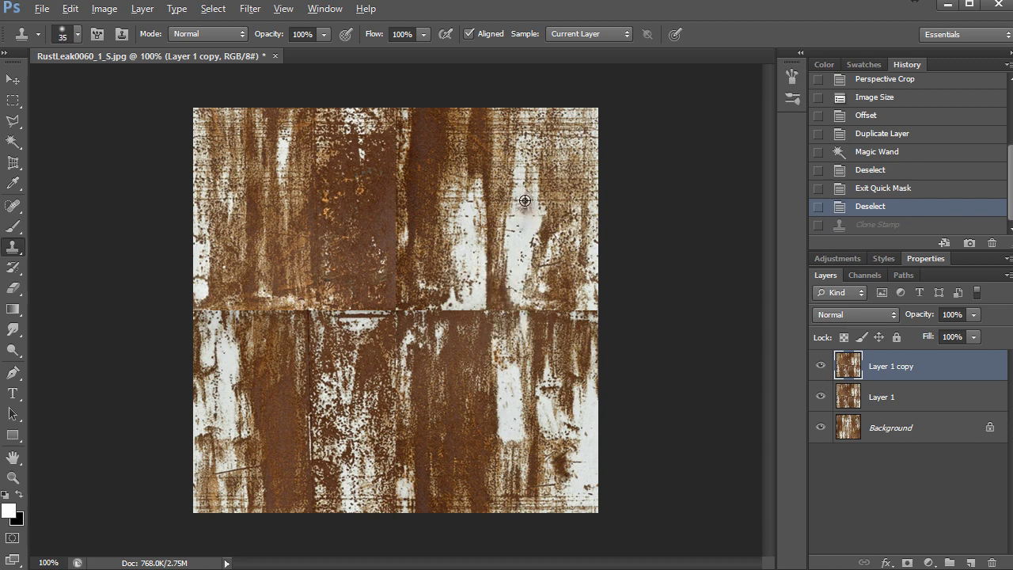
- Clone white paint streaks over the horizontal seam right of the centre to join the upper and lower white patches
click(523, 317)
click(522, 309)
click(506, 291)
click(515, 306)
click(526, 348)
click(508, 348)
click(503, 337)
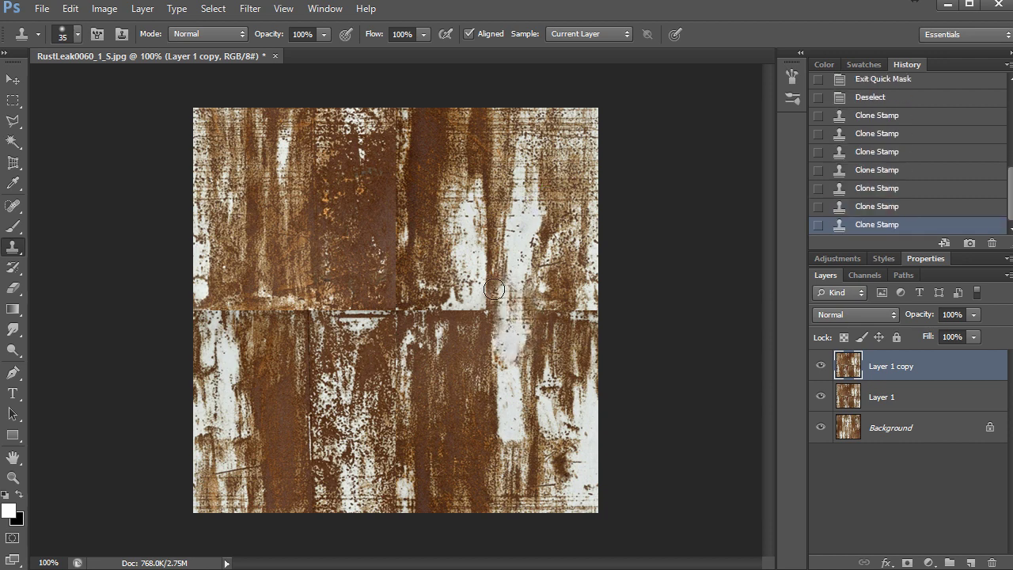
click(484, 314)
click(486, 285)
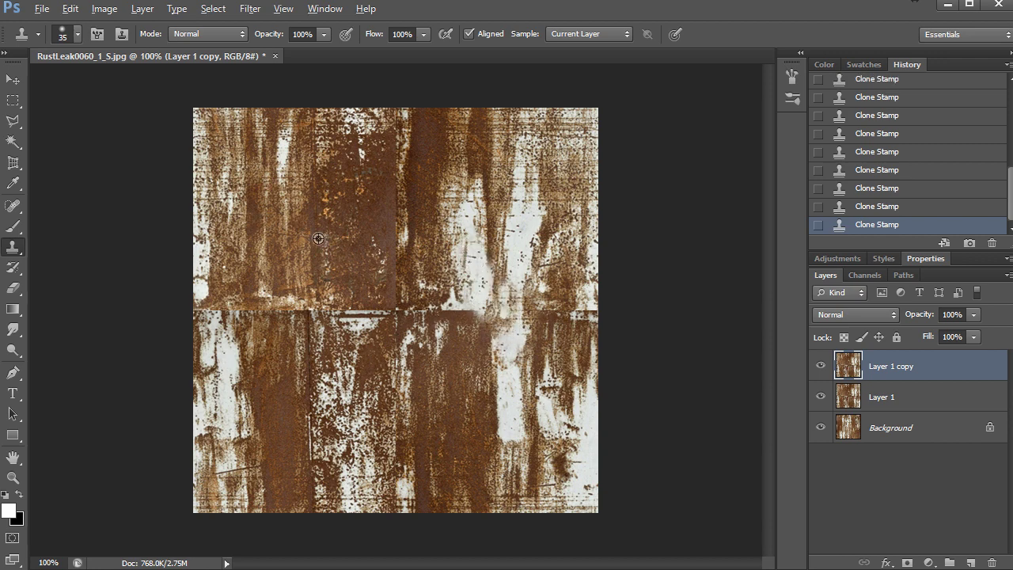
- Clone rust sampled from the upper centre over the horizontal seam between the image centre and the white streak
alt+click(339, 139)
click(454, 312)
click(474, 312)
click(472, 295)
click(476, 293)
drag(478, 318, 481, 346)
- Clone rust over the vertical seam just above the image centre, resampling from the dark rust beside it
drag(403, 321, 396, 276)
alt+click(320, 202)
alt+click(340, 173)
drag(397, 219, 389, 253)
- Clone rust over the horizontal seam left of the centre and out to the image's left edge
click(347, 334)
click(373, 283)
mouse_move(348, 307)
mouse_down()
mouse_move(329, 330)
mouse_move(301, 301)
mouse_move(278, 309)
mouse_move(291, 334)
mouse_move(270, 304)
mouse_move(223, 317)
mouse_move(256, 290)
mouse_move(302, 323)
mouse_up()
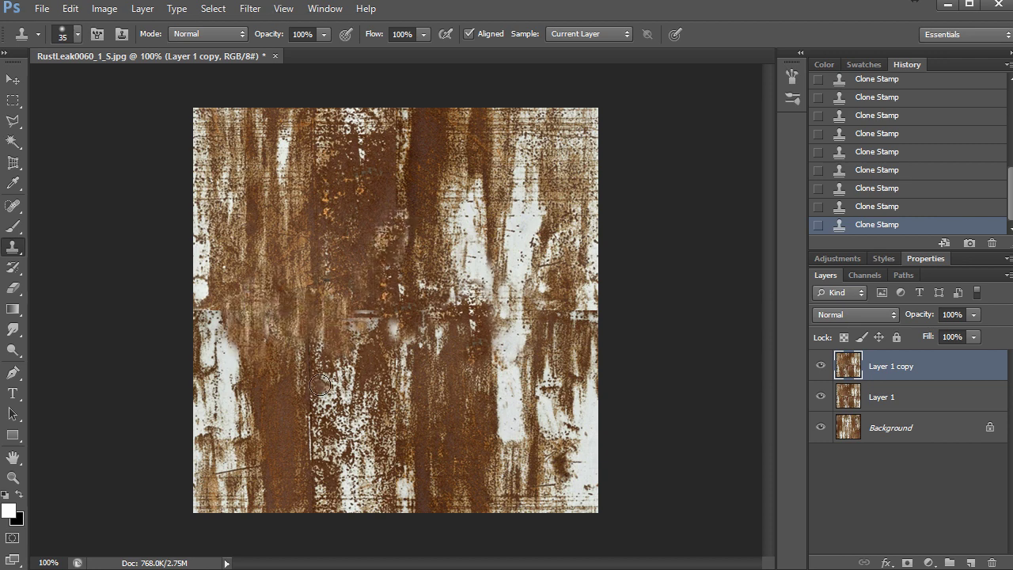
alt+click(354, 456)
drag(208, 310, 213, 313)
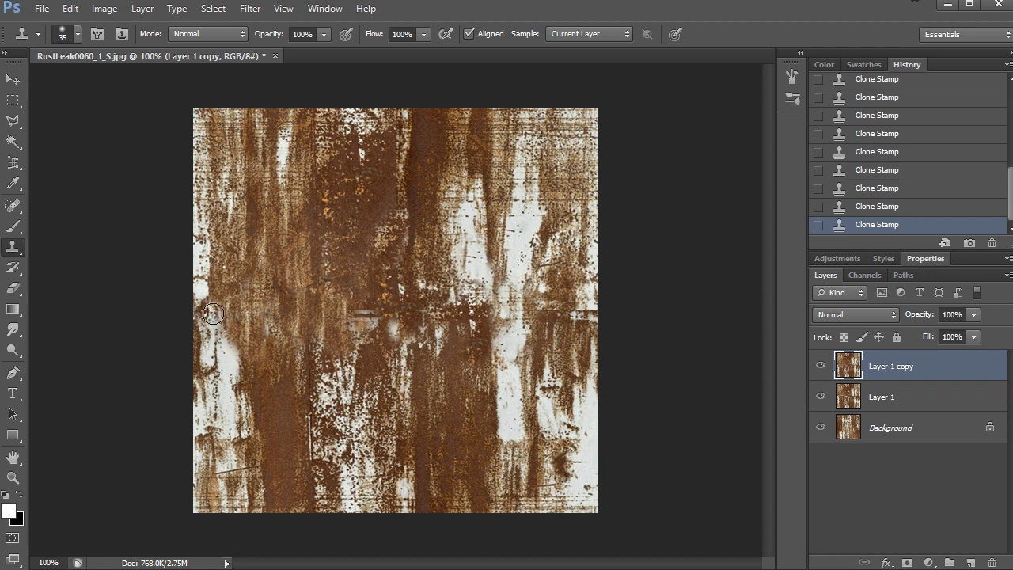
- Reduce the Clone Stamp brush to 30 px and rework the horizontal seam and white patches along the image's left edge up close
key([)
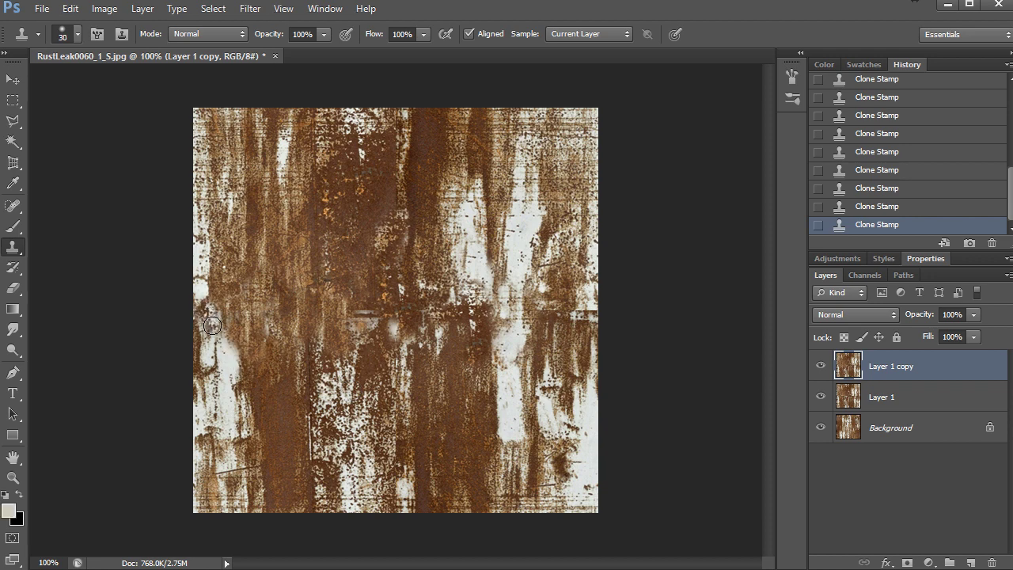
key(z)
click(209, 322)
click(208, 321)
key(b)
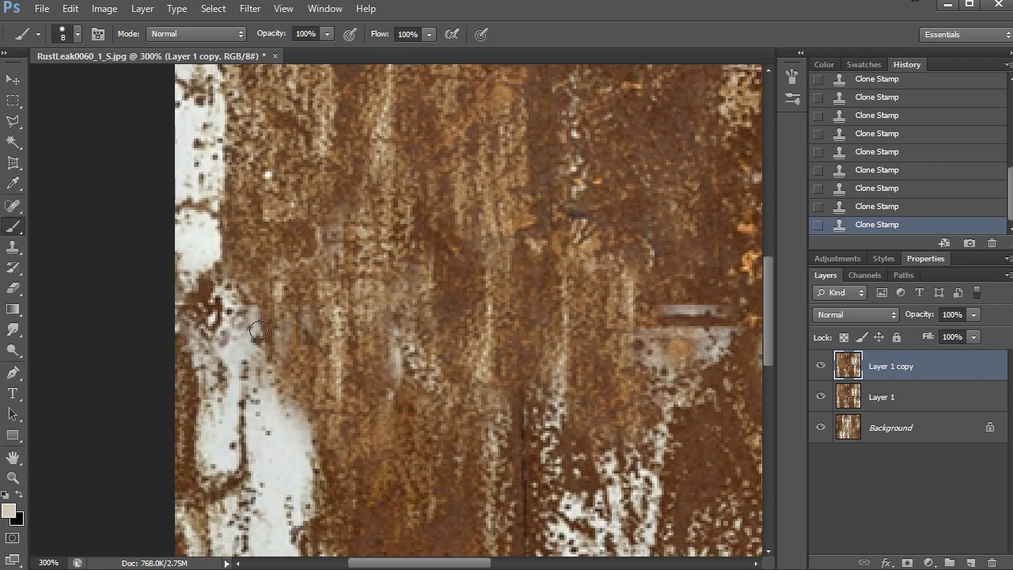
drag(258, 329, 267, 309)
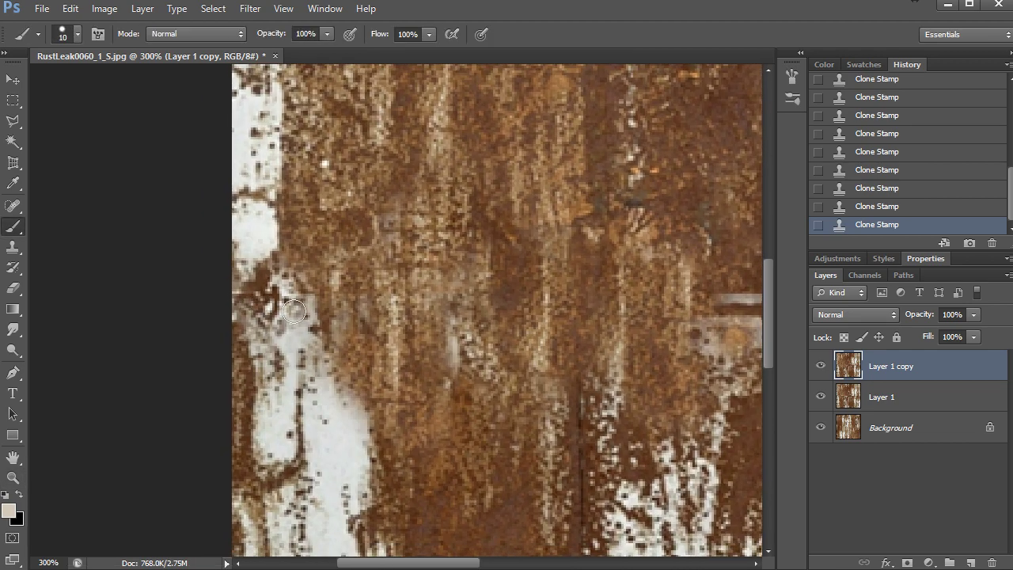
key(s)
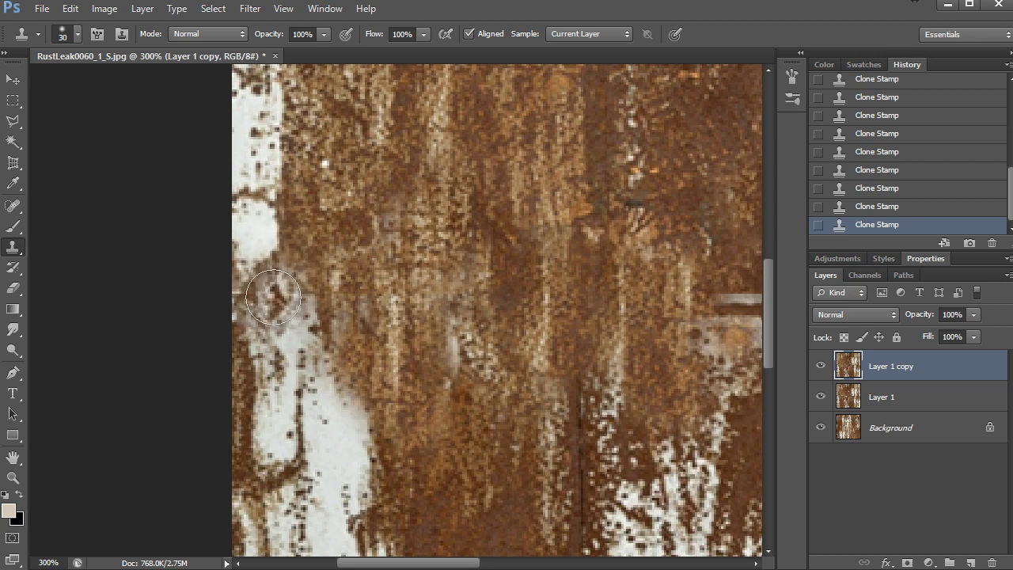
mouse_move(273, 296)
mouse_down()
mouse_move(262, 294)
mouse_move(318, 350)
mouse_up()
drag(302, 235, 336, 415)
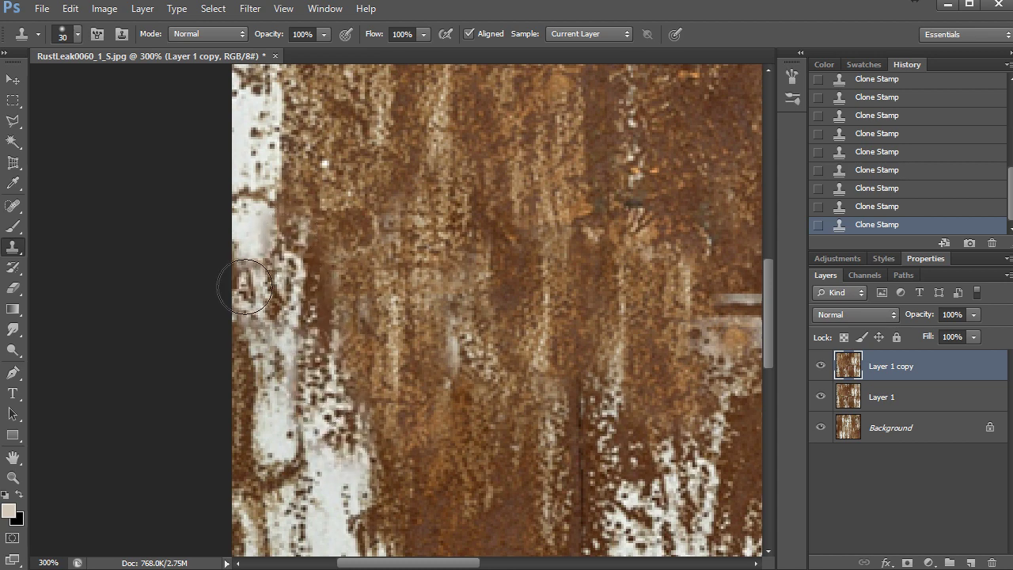
mouse_move(245, 287)
mouse_down()
mouse_move(250, 183)
mouse_move(213, 193)
mouse_move(229, 153)
mouse_move(231, 252)
mouse_move(231, 182)
mouse_move(241, 206)
mouse_up()
key(ctrl+z)
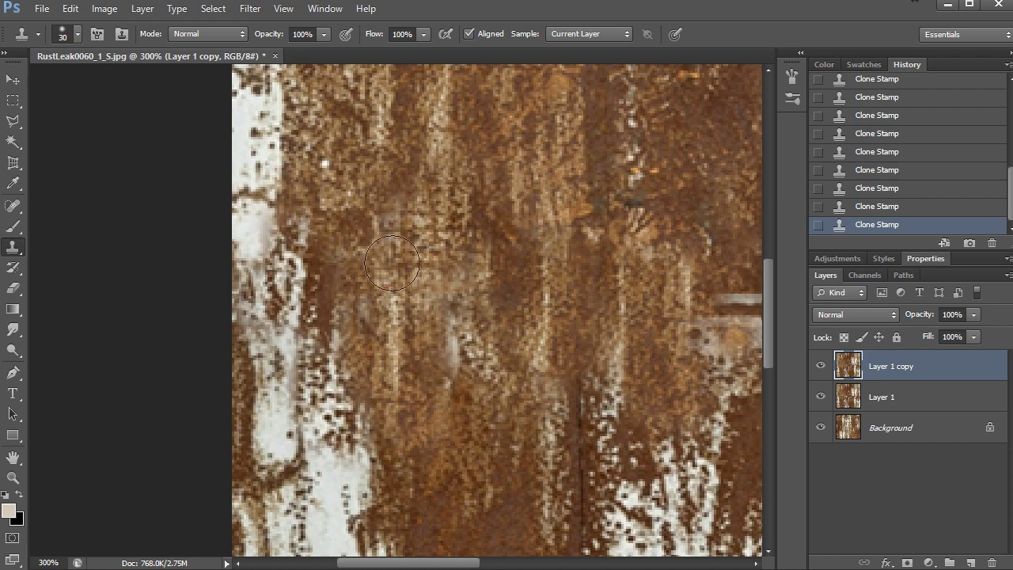
- Reduce the Clone Stamp brush to 25 px, resample the rust, and clone over the remaining seam marks around and right of the centre
alt+click(411, 260)
alt+click(464, 330)
key([)
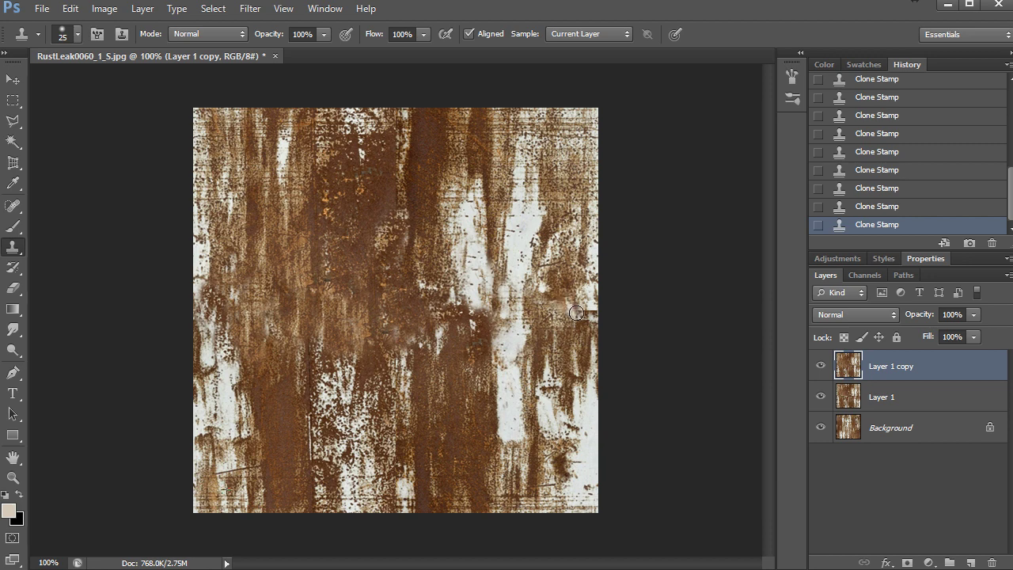
alt+click(377, 175)
drag(453, 306, 511, 337)
drag(459, 400, 507, 430)
- Compare the texture without and with the latest clone strokes by undoing and restoring them
key(ctrl+z)
key(ctrl+alt+z)
key(ctrl+alt+z)
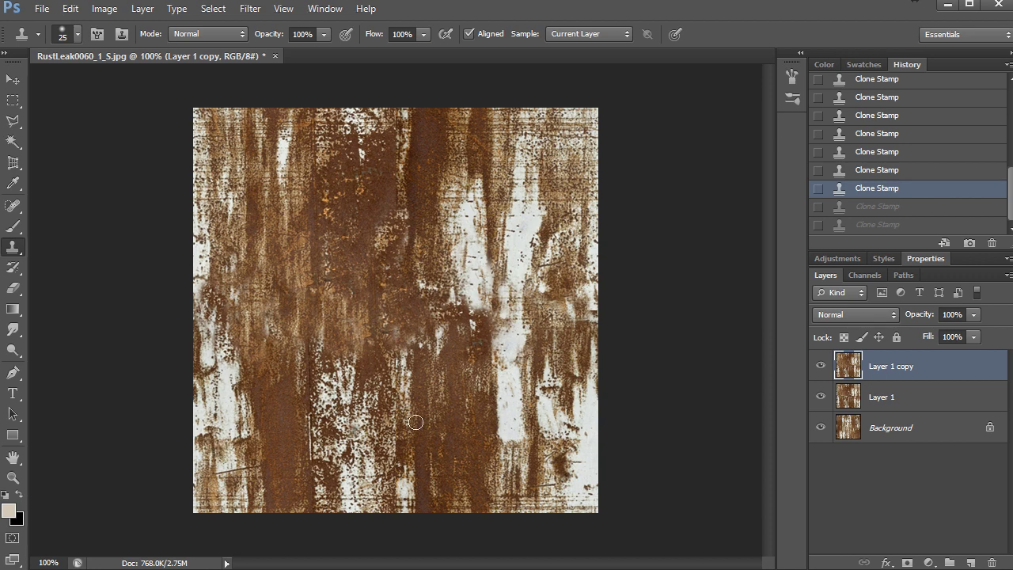
key(ctrl+shift+z)
key(ctrl+shift+z)
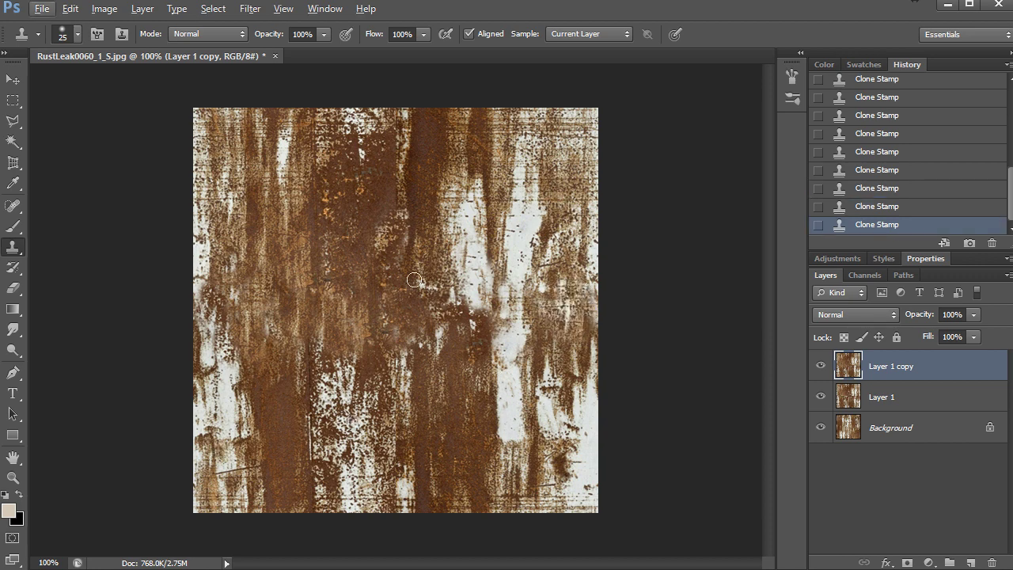
- Clone rust over the vertical seam in the upper centre of the texture
key(alt)
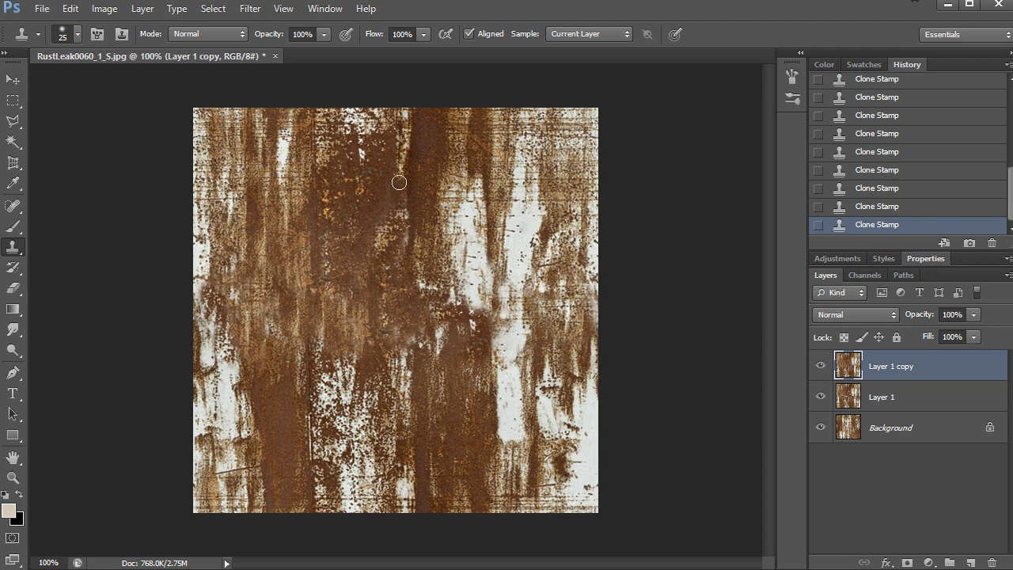
drag(401, 176, 397, 138)
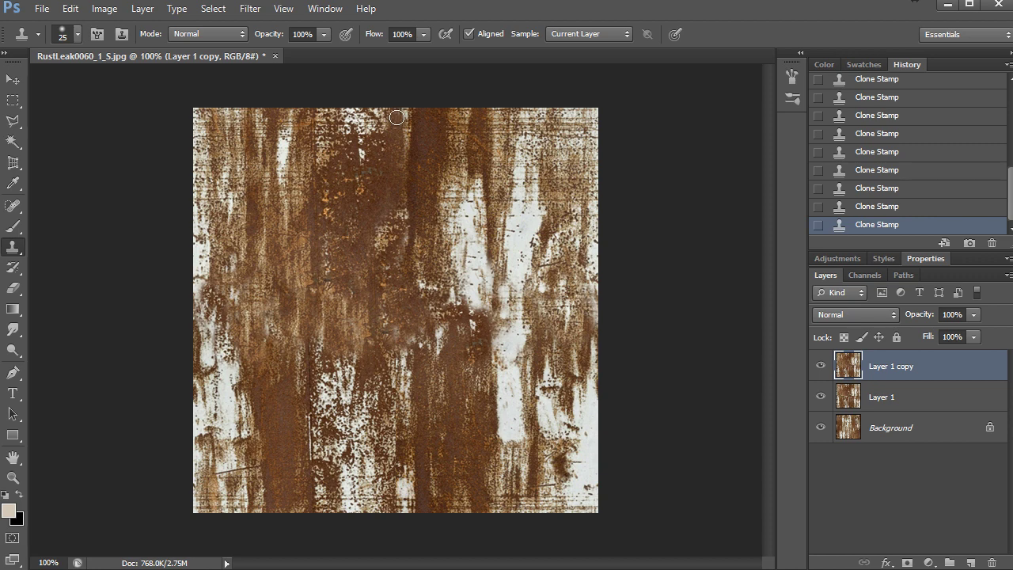
drag(398, 171, 395, 238)
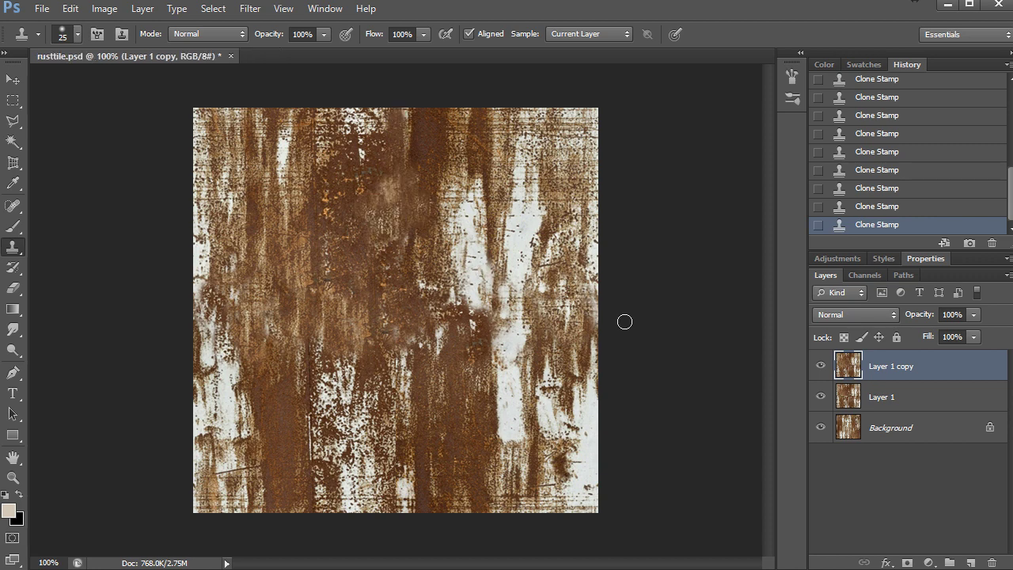
- Duplicate the retouched layer and offset the copy by +256 px horizontally and vertically with Wrap Around
key(ctrl+j)
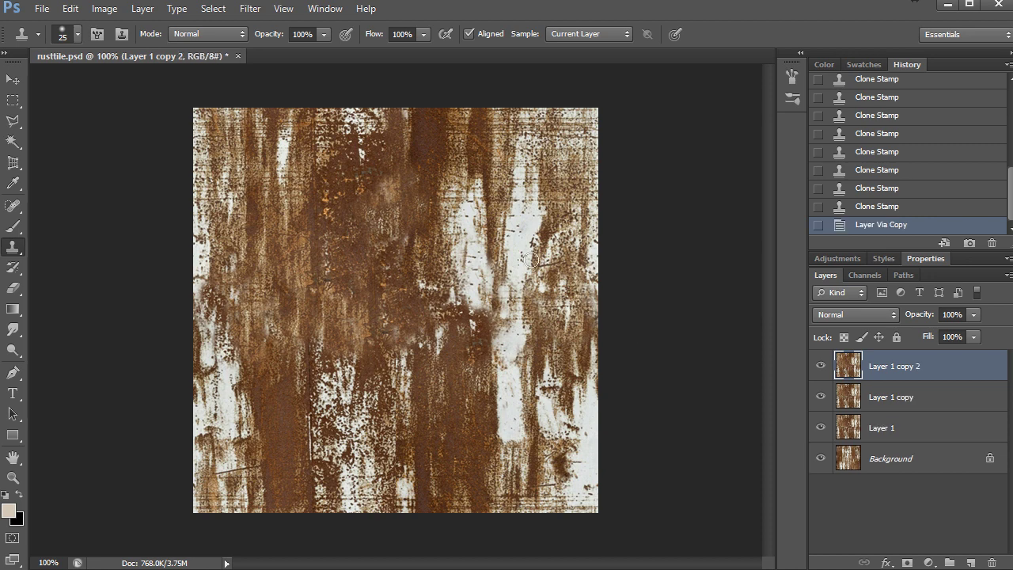
click(258, 11)
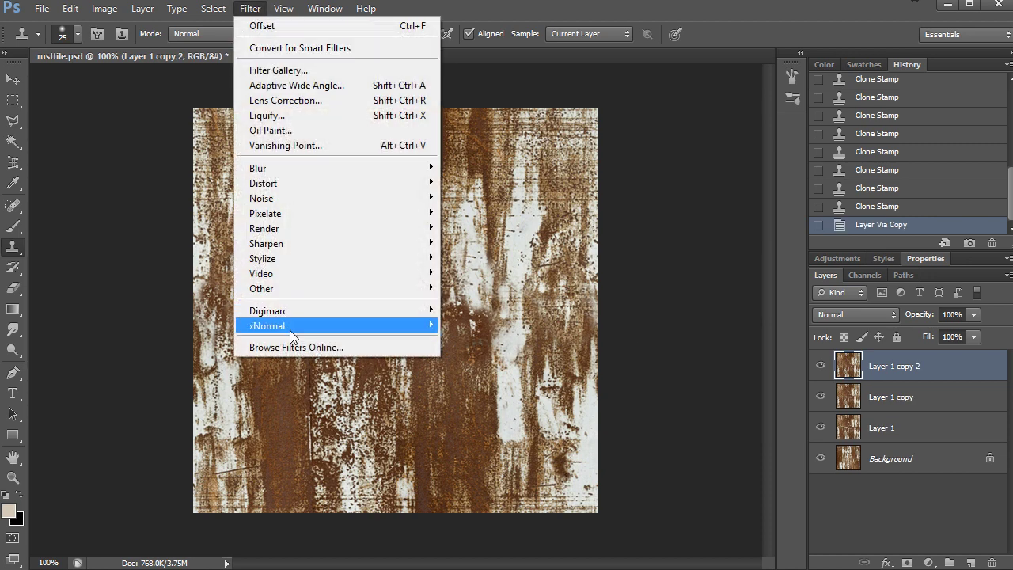
mouse_move(282, 291)
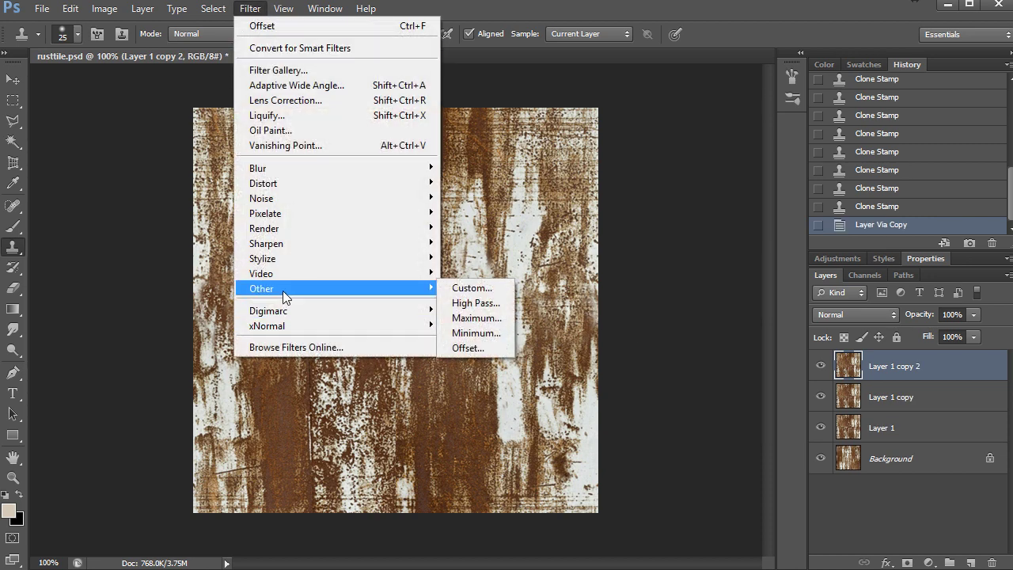
click(467, 348)
drag(585, 162, 780, 200)
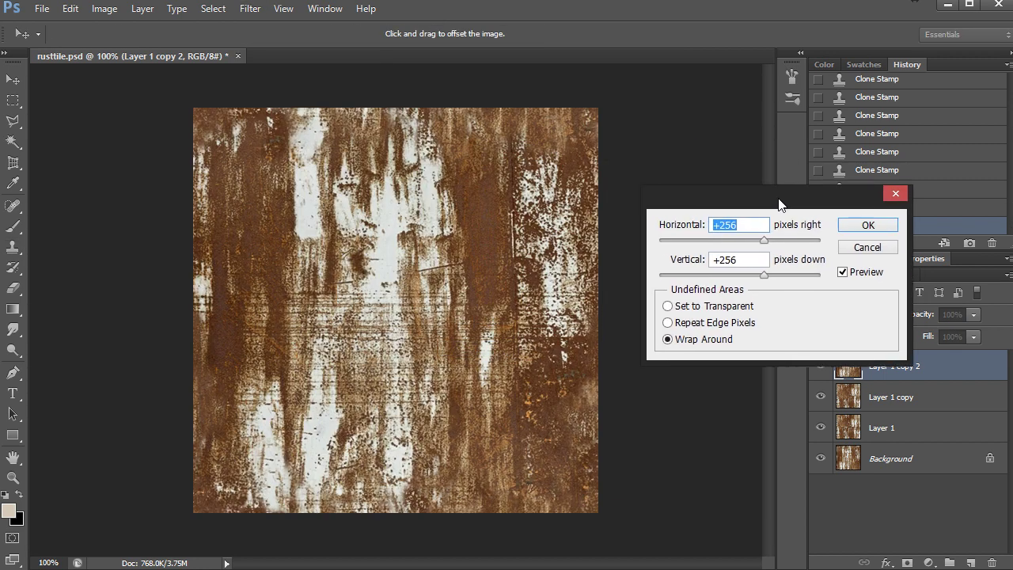
click(875, 219)
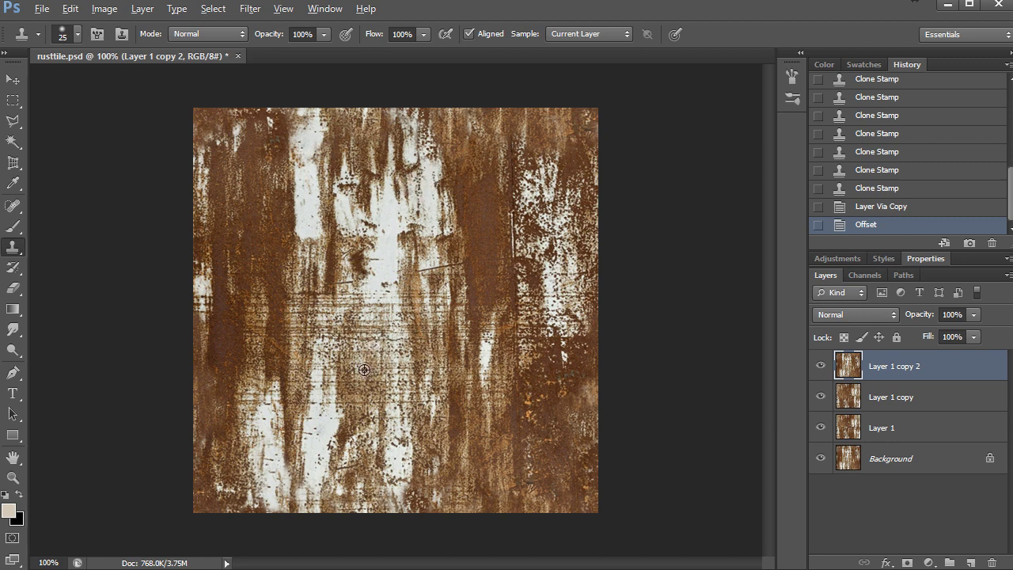
- Clone speckled rust over the hard vertical line along the left side of the white patch right of the centre
drag(511, 154, 519, 221)
mouse_move(520, 222)
mouse_down()
mouse_move(553, 261)
mouse_move(520, 242)
mouse_up()
drag(514, 235, 506, 219)
click(522, 190)
click(523, 204)
click(517, 235)
- Sample speckled rust from the image centre and clone it over the large white patches in the upper centre
alt+click(388, 316)
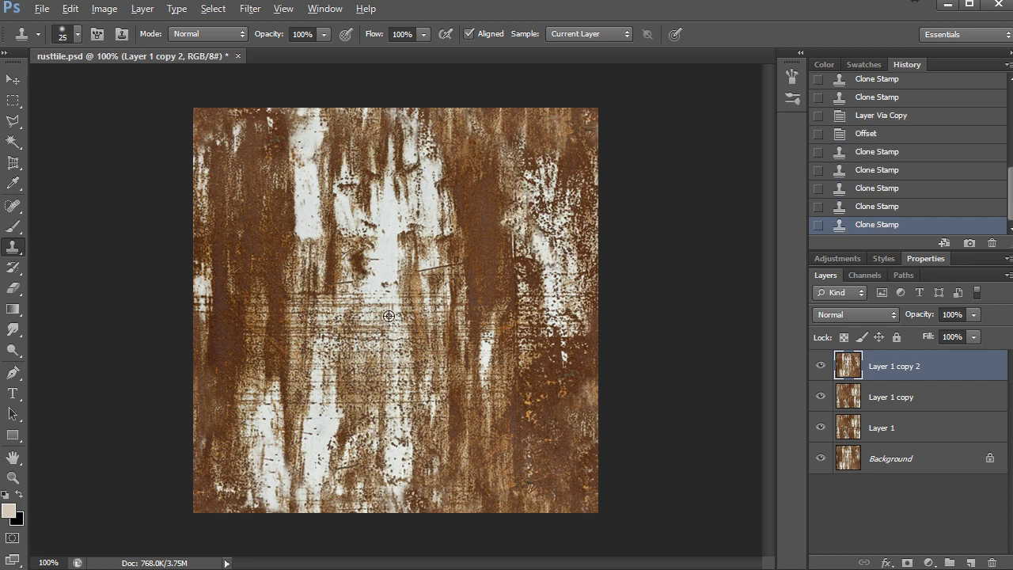
click(385, 119)
click(382, 120)
click(380, 122)
click(379, 124)
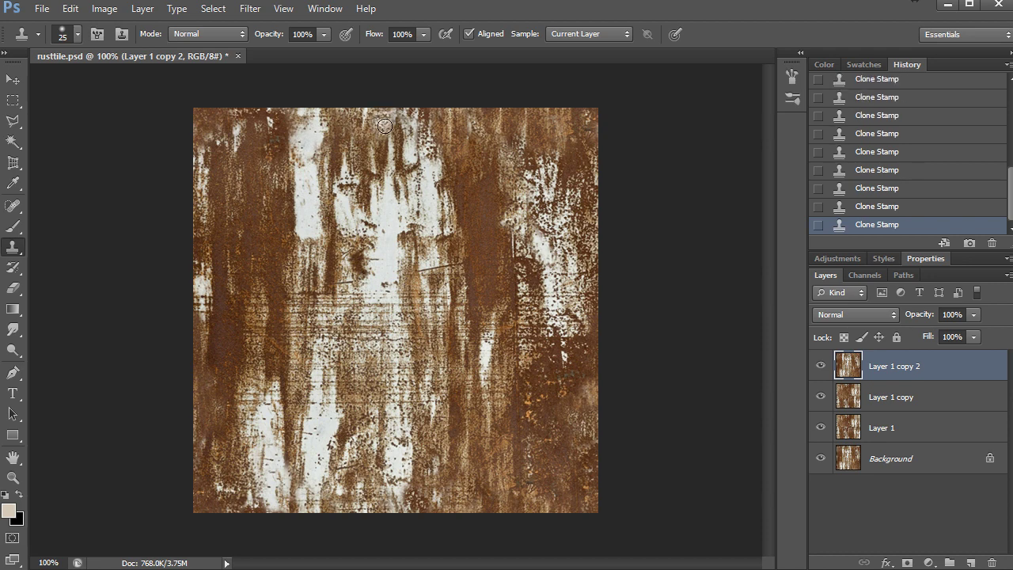
mouse_move(394, 129)
mouse_down()
mouse_move(375, 201)
mouse_move(341, 224)
mouse_move(364, 240)
mouse_up()
click(430, 194)
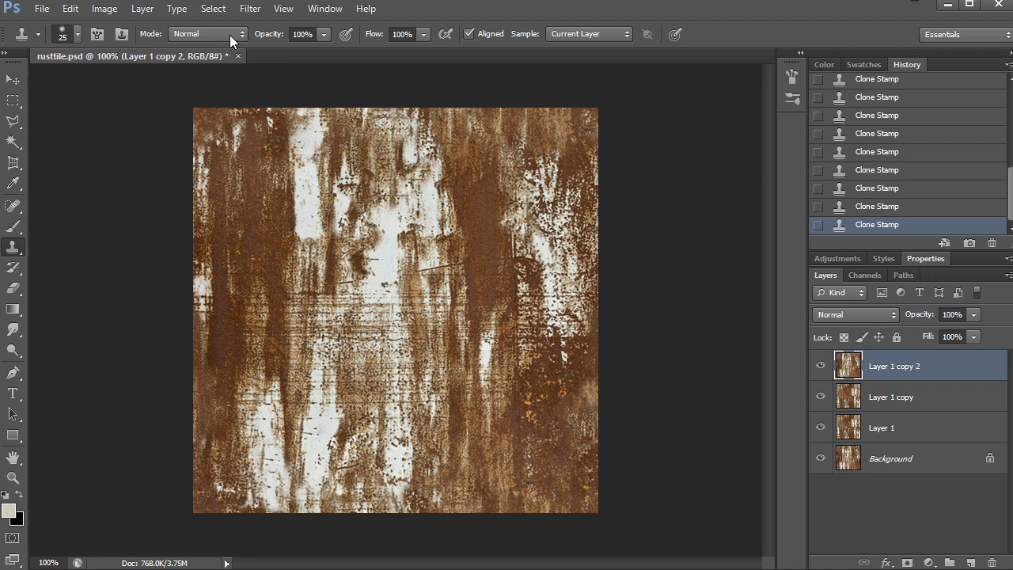
- Offset the layer by +256 px horizontally and vertically again with Wrap Around, and check the retouched texture
click(250, 9)
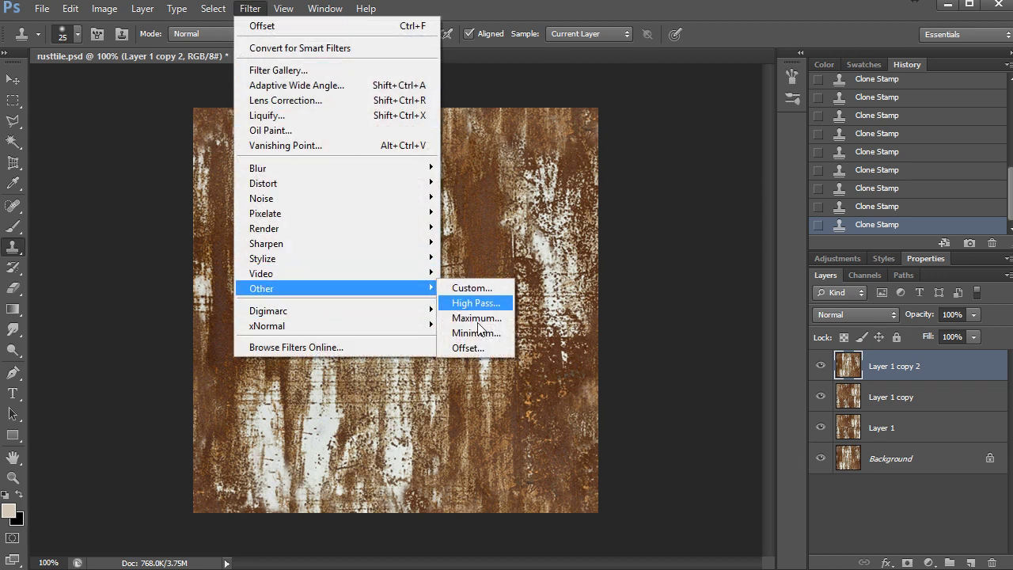
click(474, 348)
click(871, 221)
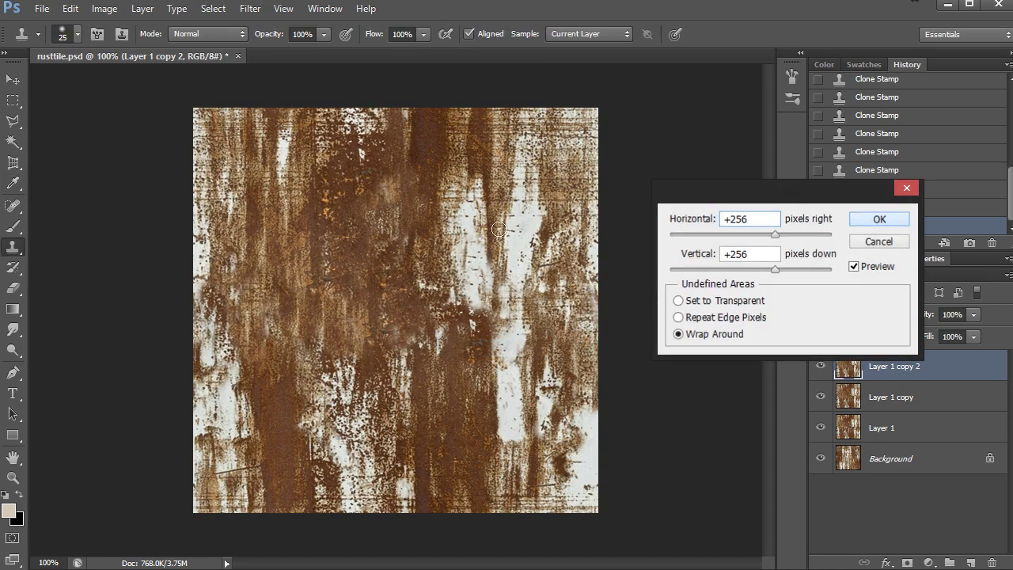
key(z)
alt+click(476, 258)
click(461, 261)
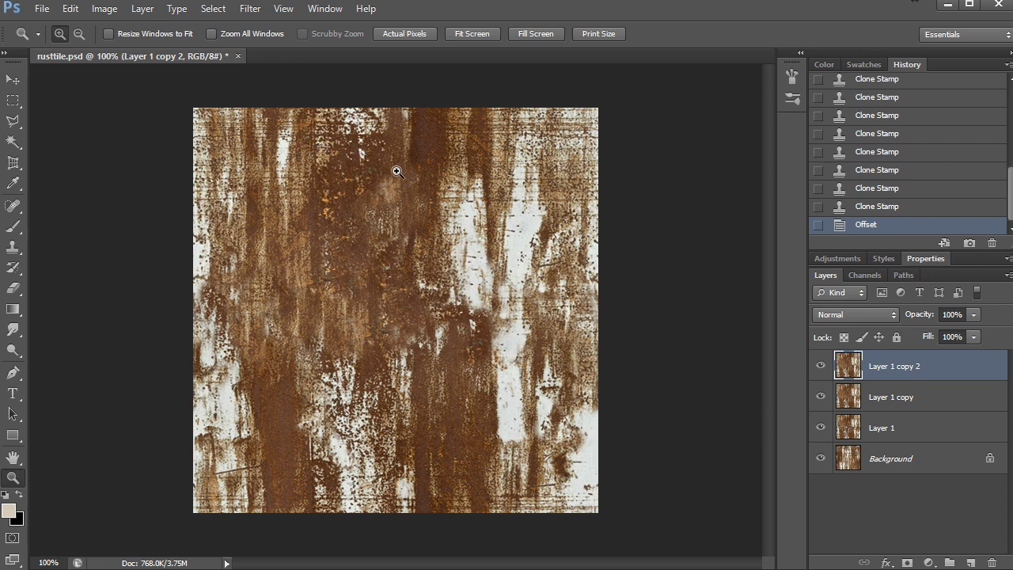
key(ctrl+a)
key(ctrl+d)
key(s)
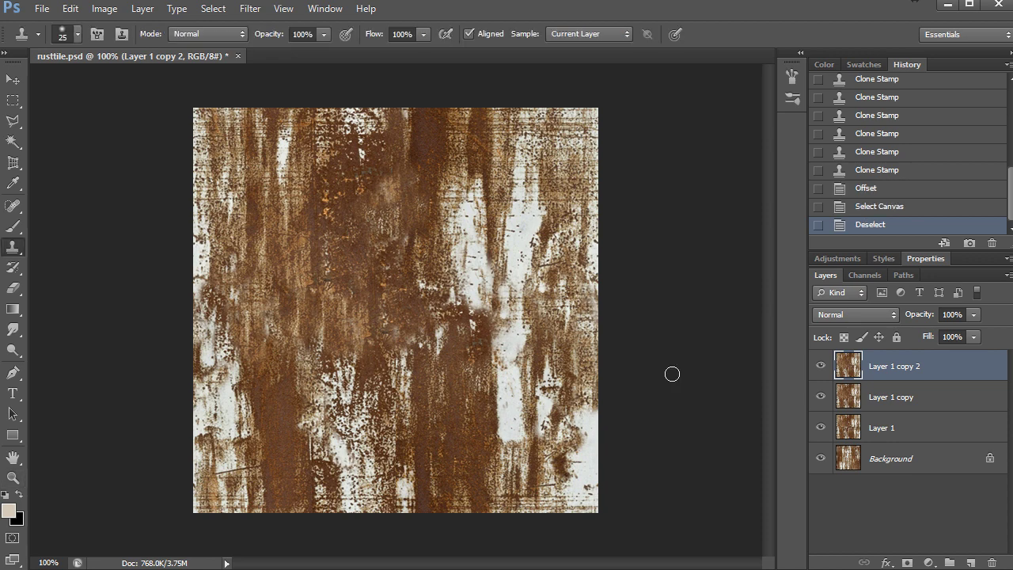
- Copy the whole texture, clear the selection, and create a new 1024 × 1024 pixel RGB document
key(ctrl+a)
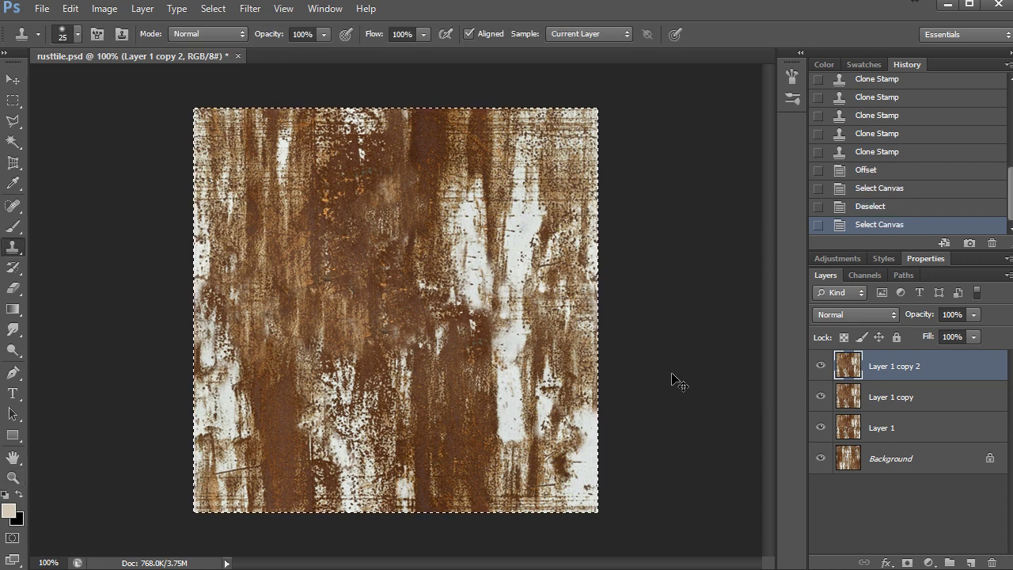
key(ctrl+d)
click(45, 11)
click(41, 27)
key(Tab)
text(10)
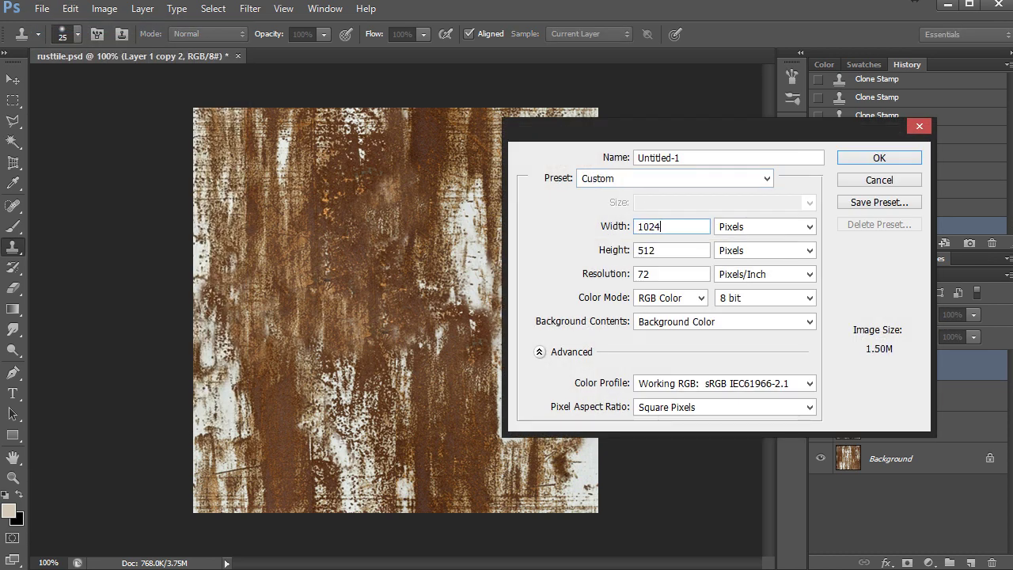
key(Tab)
text(1024)
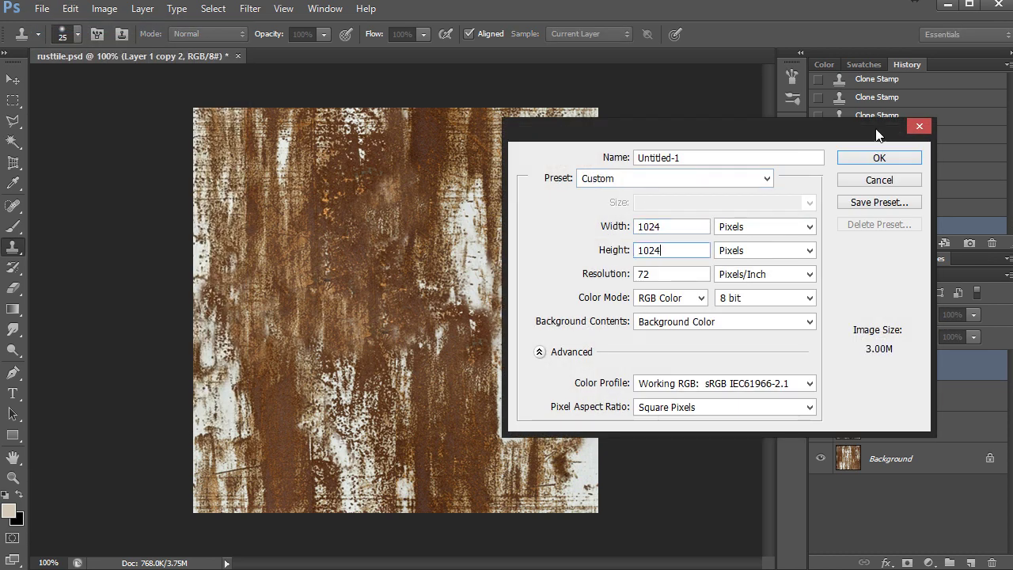
click(891, 158)
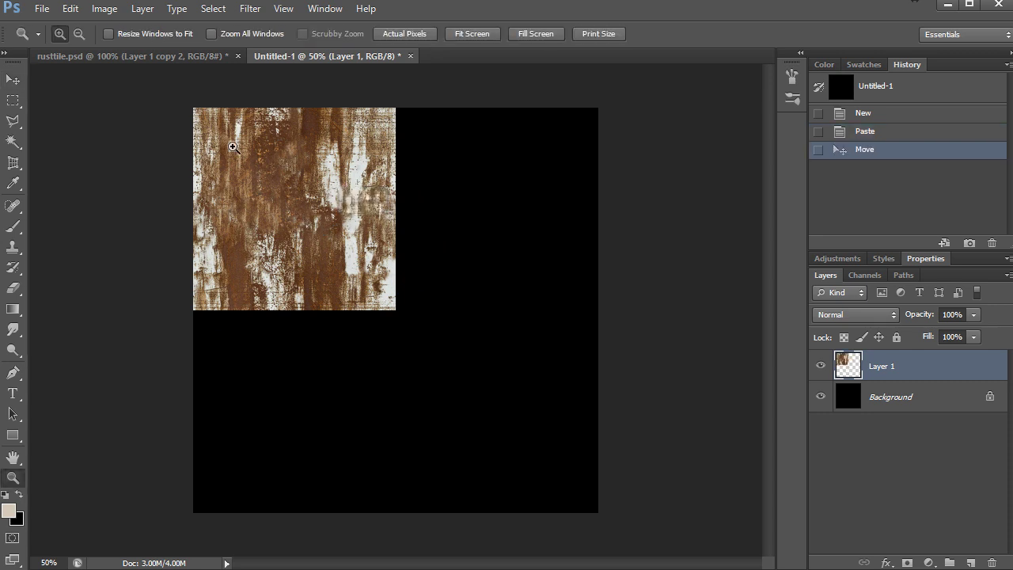
- Duplicate the pasted tile layer and place the copy flush against the original's right edge
click(232, 147)
drag(303, 139, 313, 165)
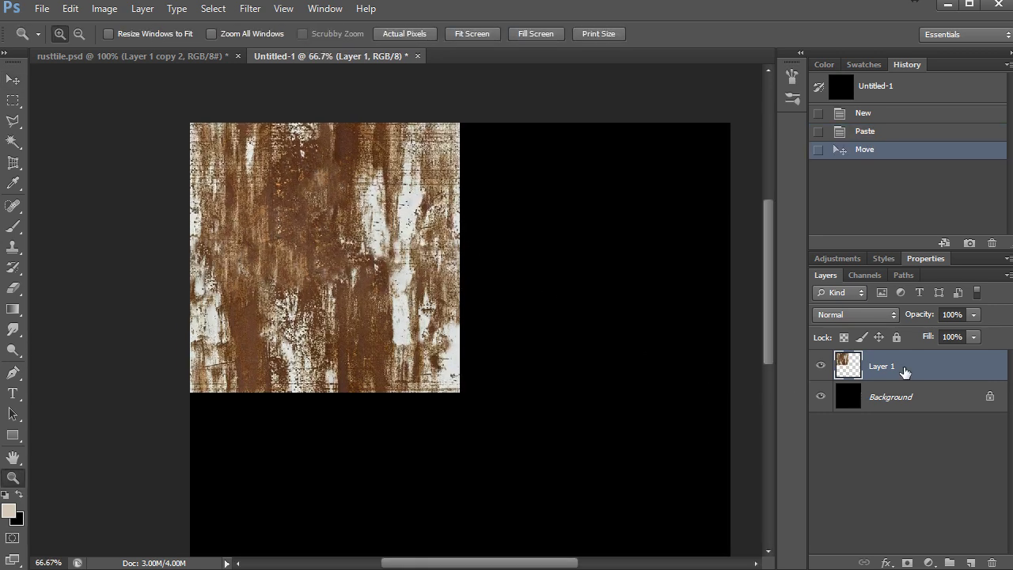
drag(906, 369, 971, 562)
key(v)
drag(245, 237, 505, 240)
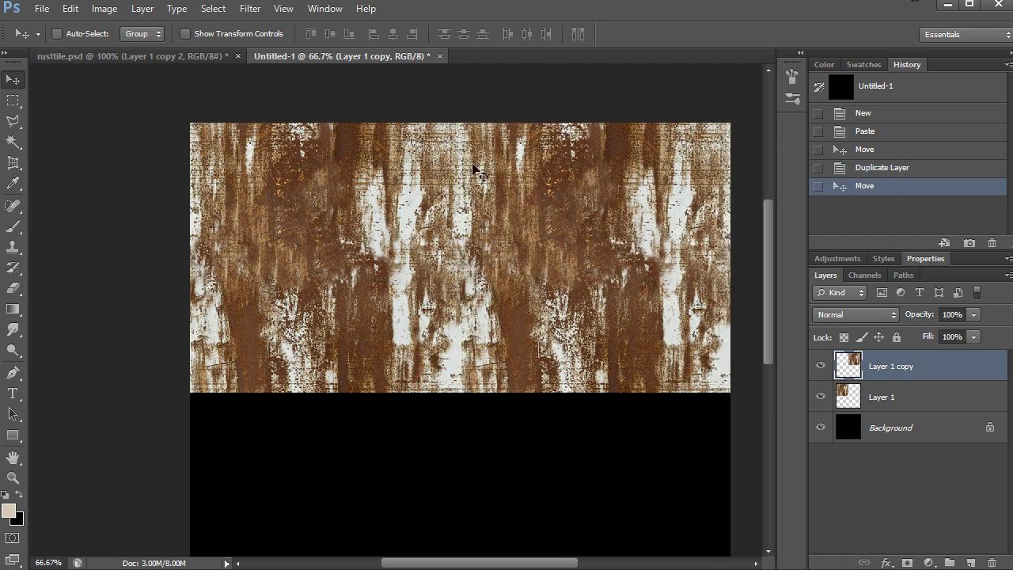
- Merge the two tile layers, duplicate the merged row, and place the copy directly below it to fill the canvas
shift+click(904, 401)
key(ctrl+e)
drag(925, 369, 971, 563)
drag(580, 245, 595, 394)
- Examine the 2 × 2 tiled texture at several magnifications for visible seams and repeating patches
key(z)
alt+click(475, 378)
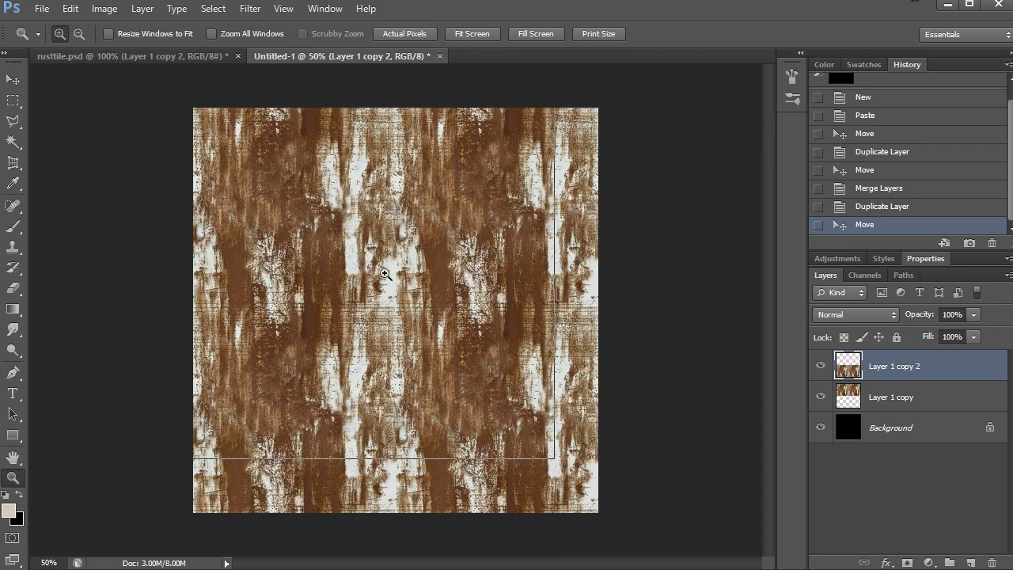
click(366, 267)
click(318, 334)
drag(462, 226, 550, 273)
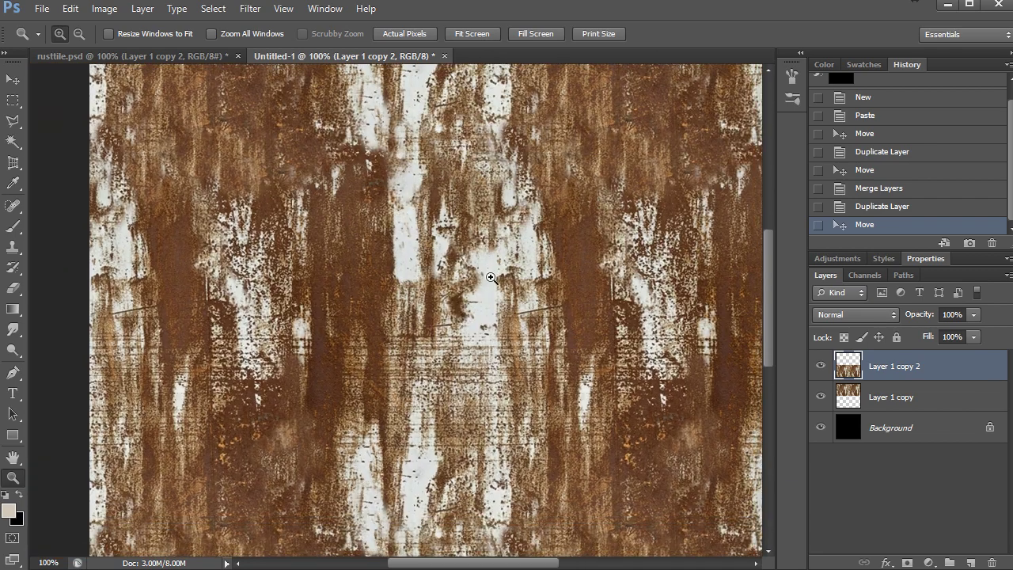
alt+click(484, 283)
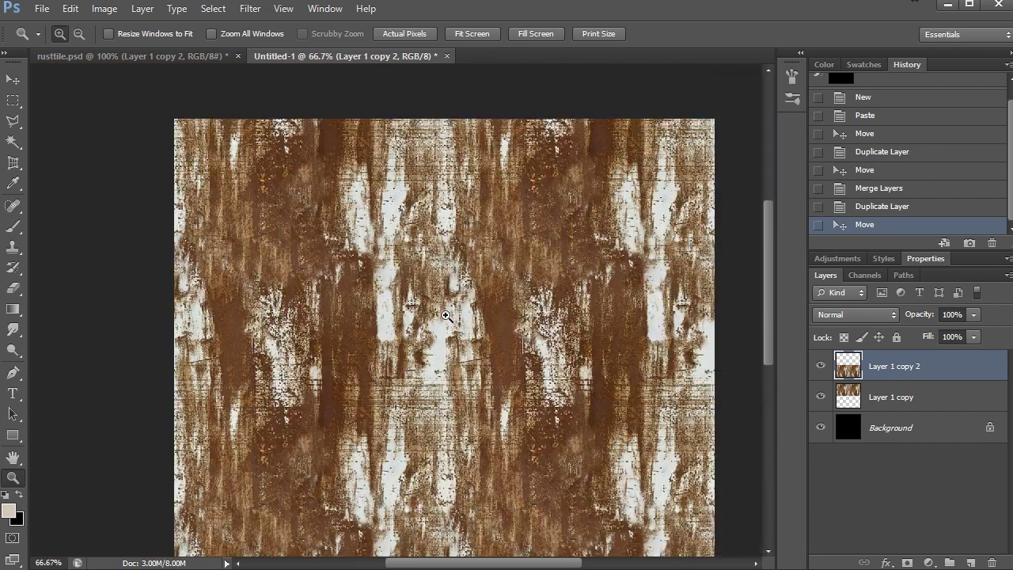
drag(445, 315, 378, 269)
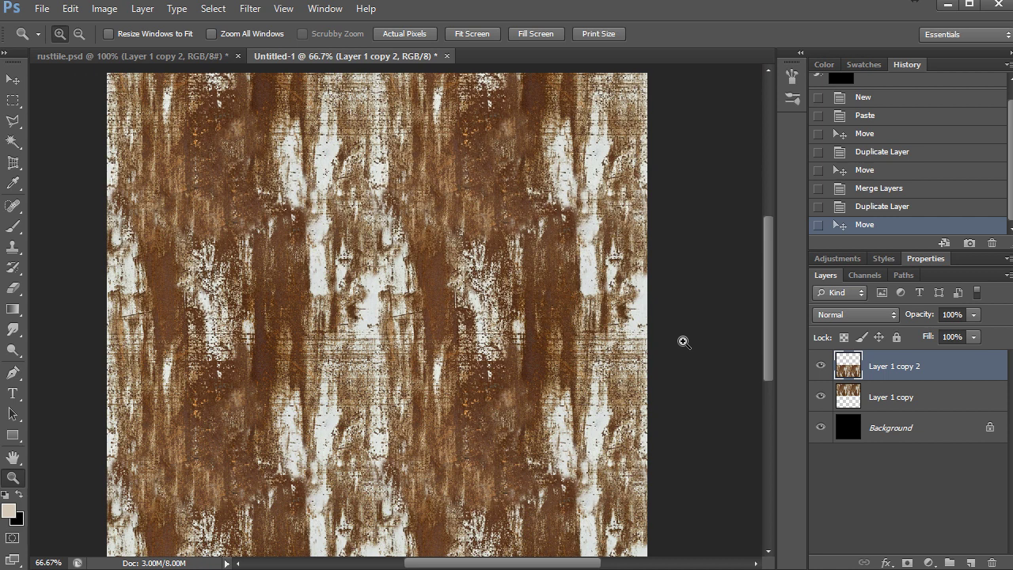